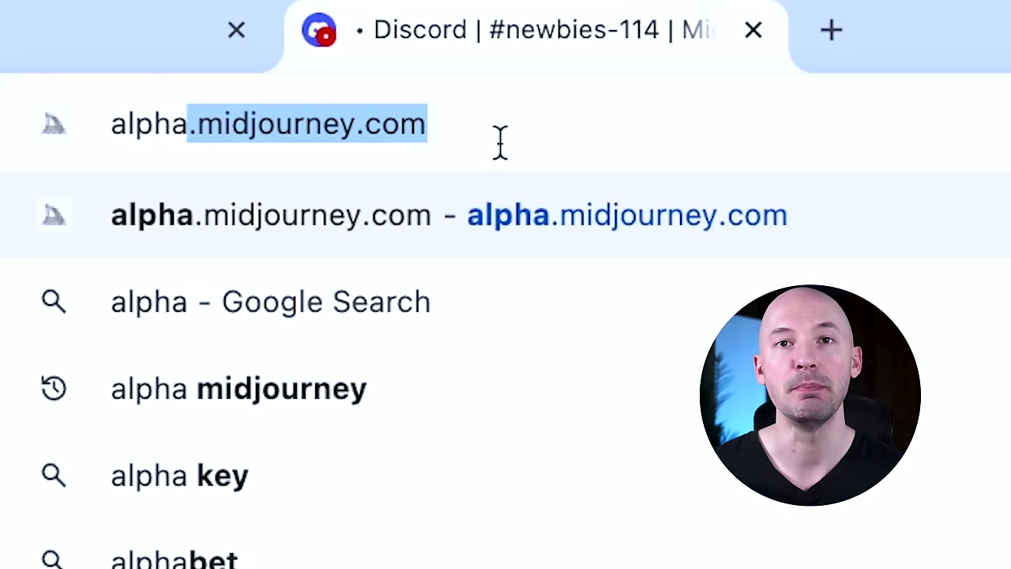
# Step: Load the Midjourney alpha site and sign in by authorizing the Discord account
pyautogui.press('Return')
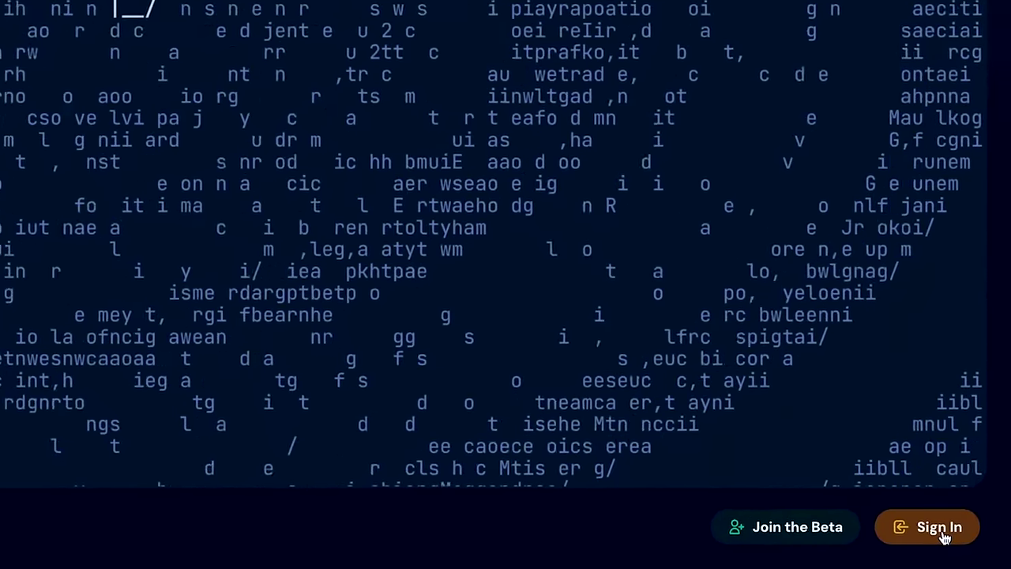
pyautogui.click(965, 545)
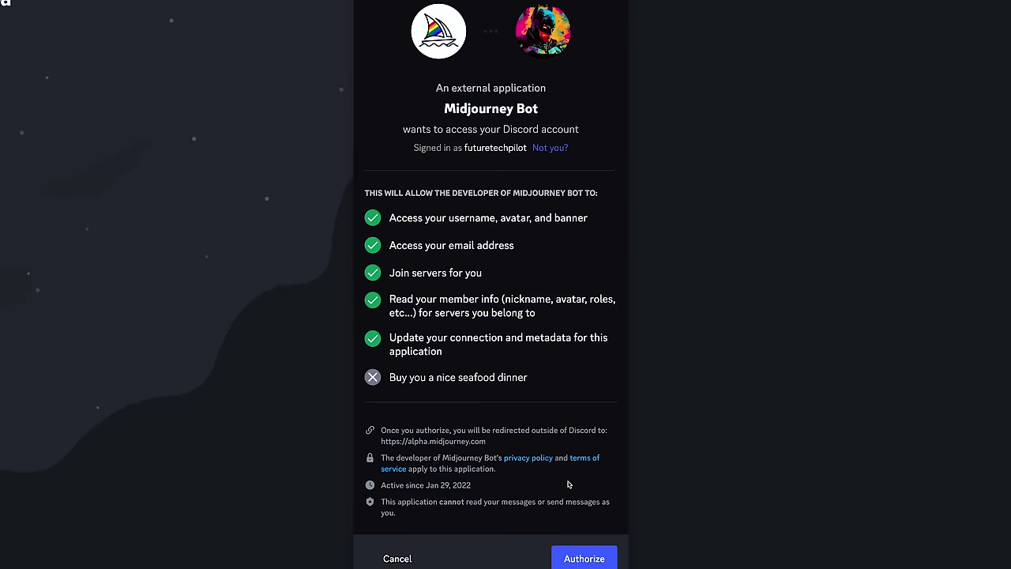
pyautogui.click(604, 558)
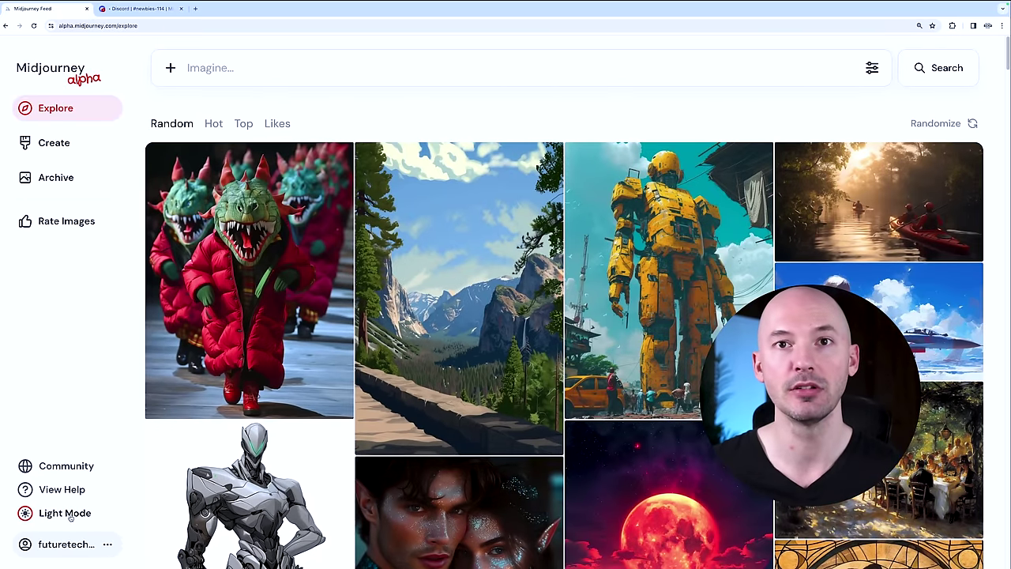
# Step: Switch to dark mode and paste the prompt 'faded magazine photograph of a vintage retro-futuristic sportscar'
pyautogui.click(65, 512)
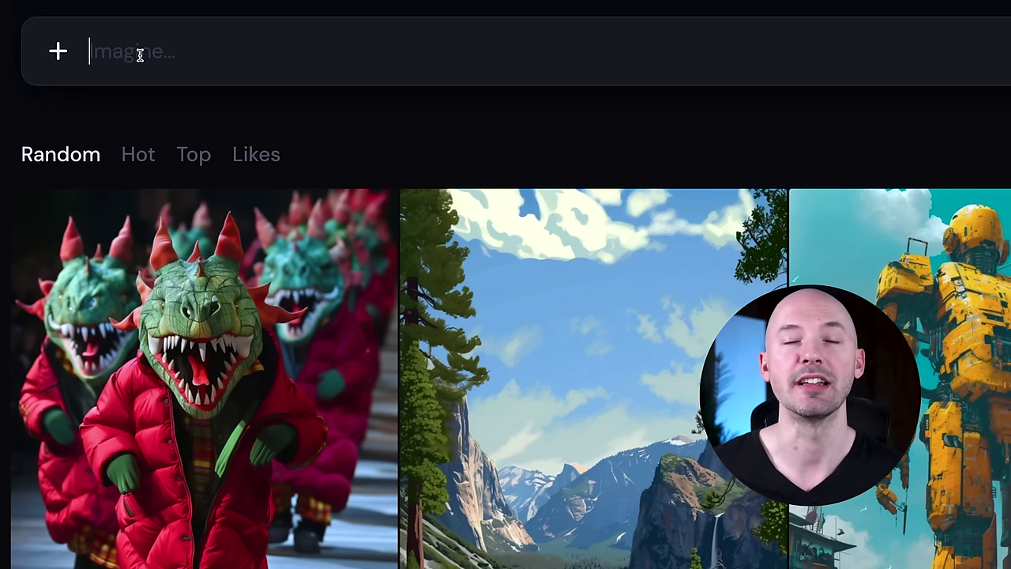
pyautogui.click(139, 42)
pyautogui.write('faded magazine photograph of a vintage retro-futuristic sportscar')
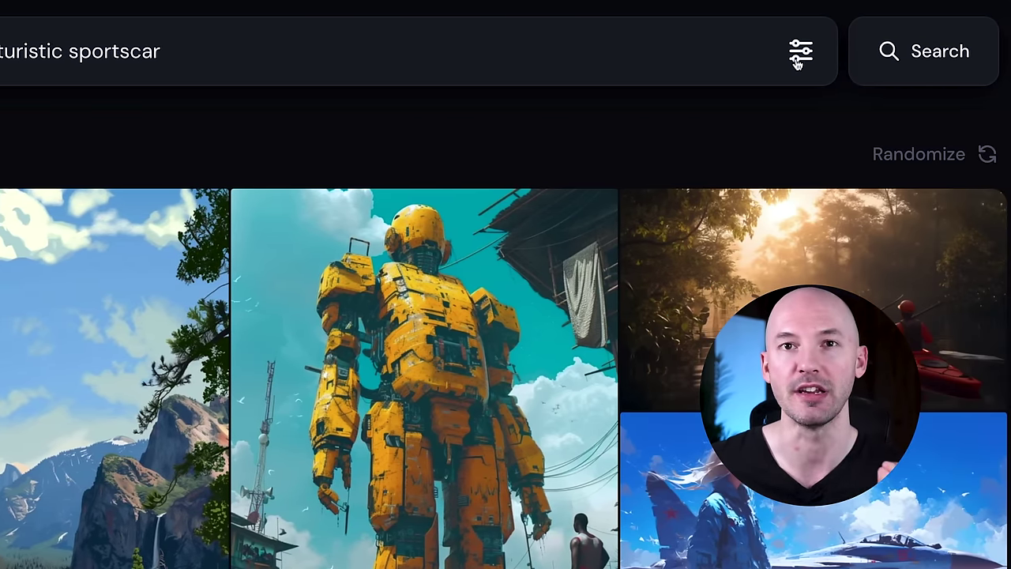
# Step: Try portrait, square and landscape ratios, widen the landscape size, and remove --ar 5:1 from the prompt
pyautogui.click(796, 61)
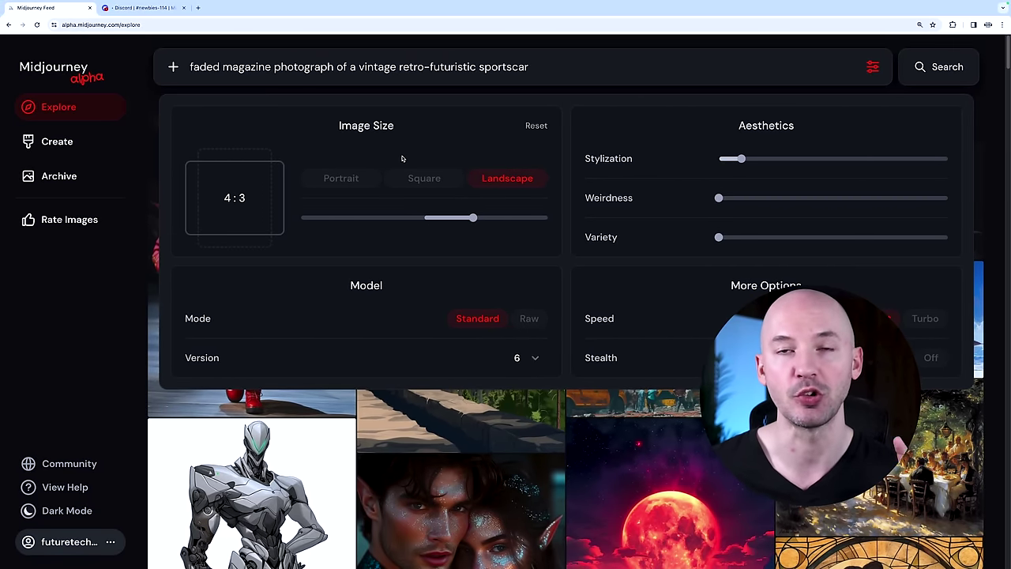
pyautogui.click(377, 175)
pyautogui.click(447, 177)
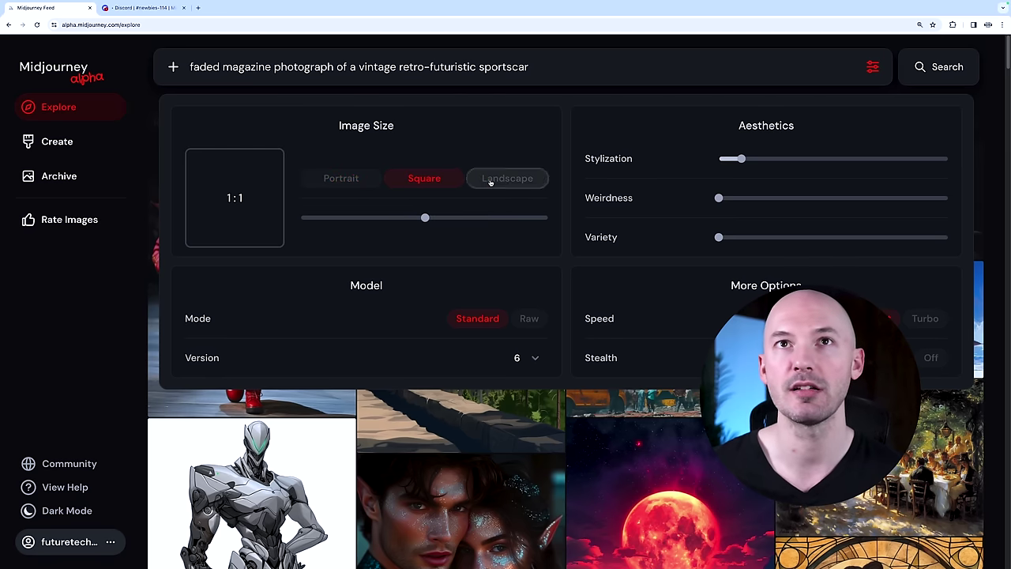
pyautogui.click(489, 178)
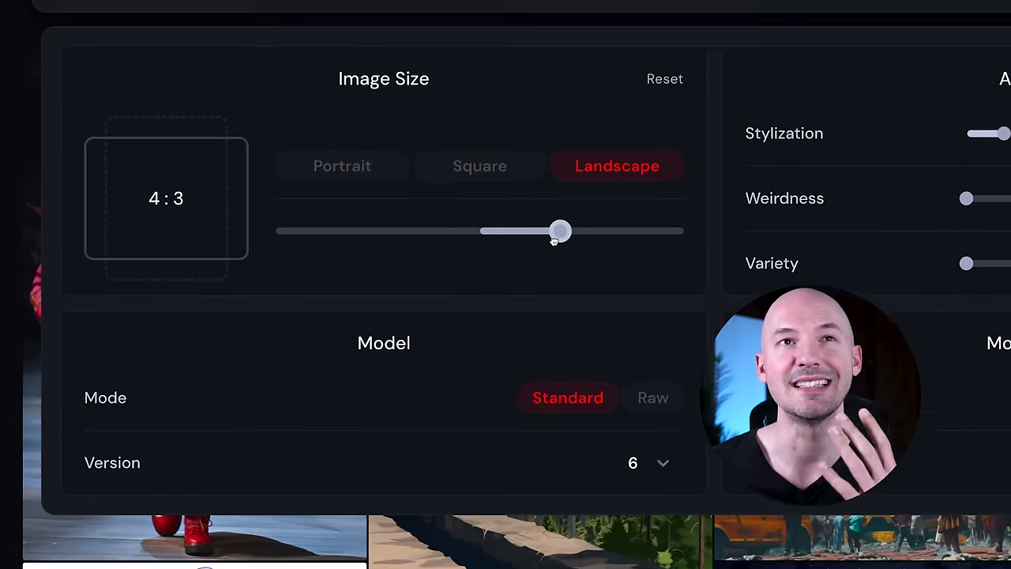
pyautogui.moveTo(624, 241); pyautogui.dragTo(773, 245)
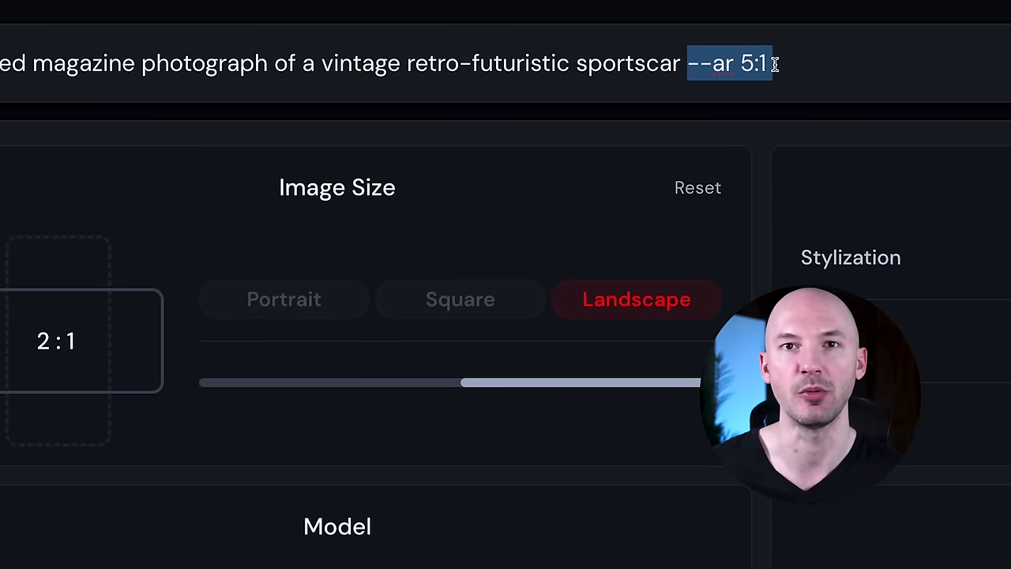
pyautogui.press('BackSpace')
pyautogui.click(669, 392)
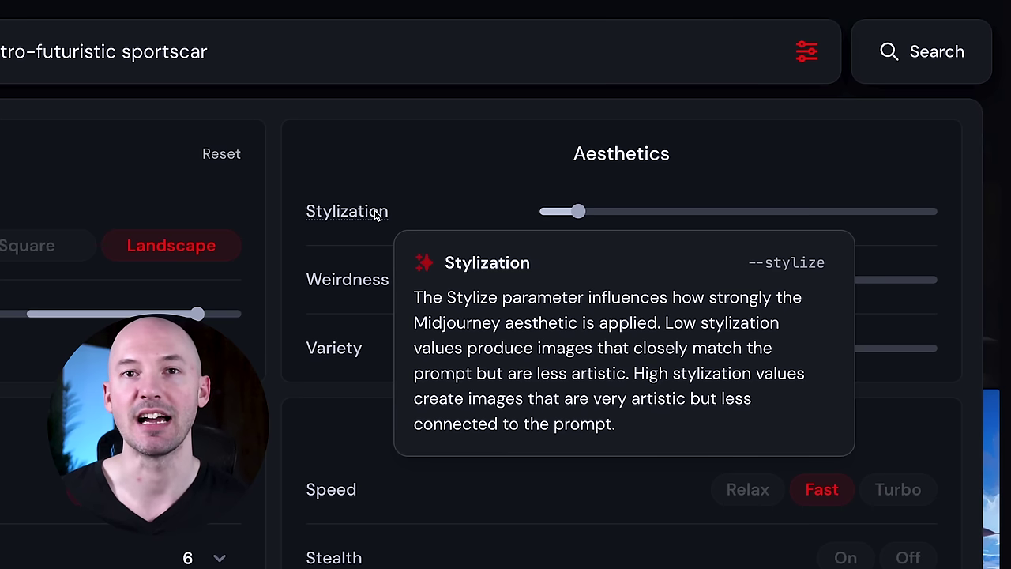
# Step: Raise Stylization, append --s 40 to the prompt, and nudge Variety up to chaos 6
pyautogui.moveTo(382, 291)
pyautogui.moveTo(357, 353)
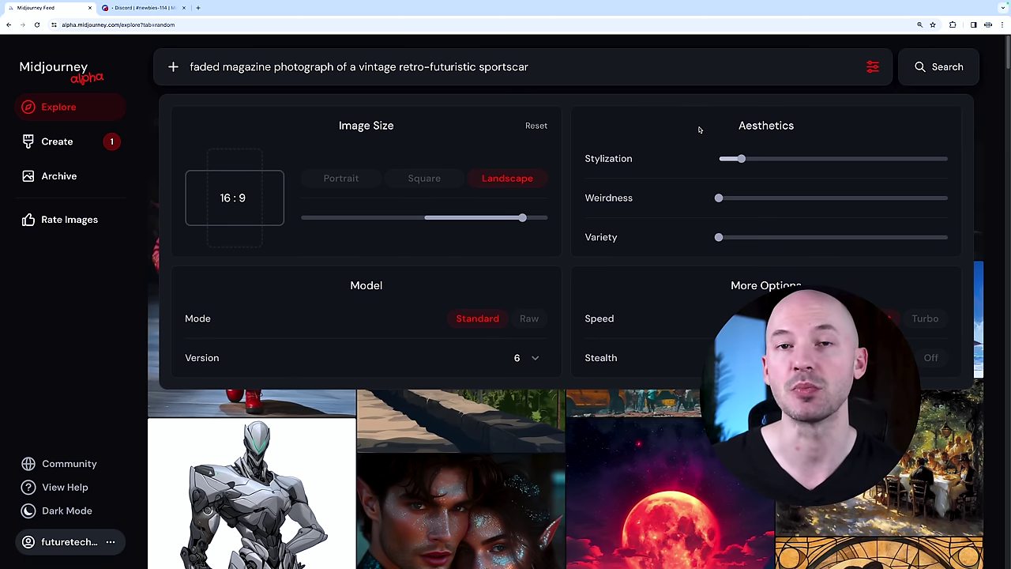
pyautogui.moveTo(741, 158)
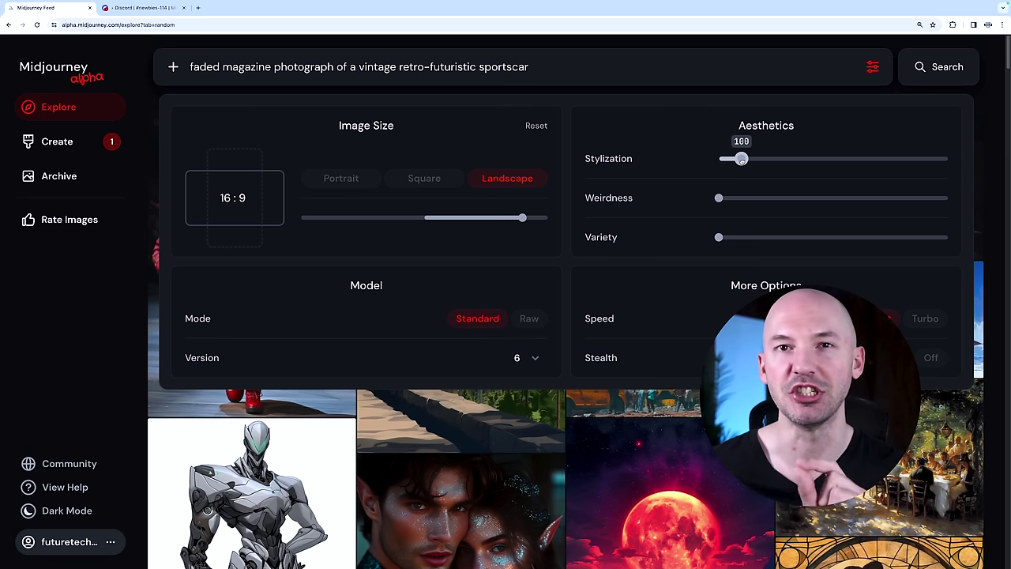
pyautogui.moveTo(752, 161); pyautogui.dragTo(756, 161)
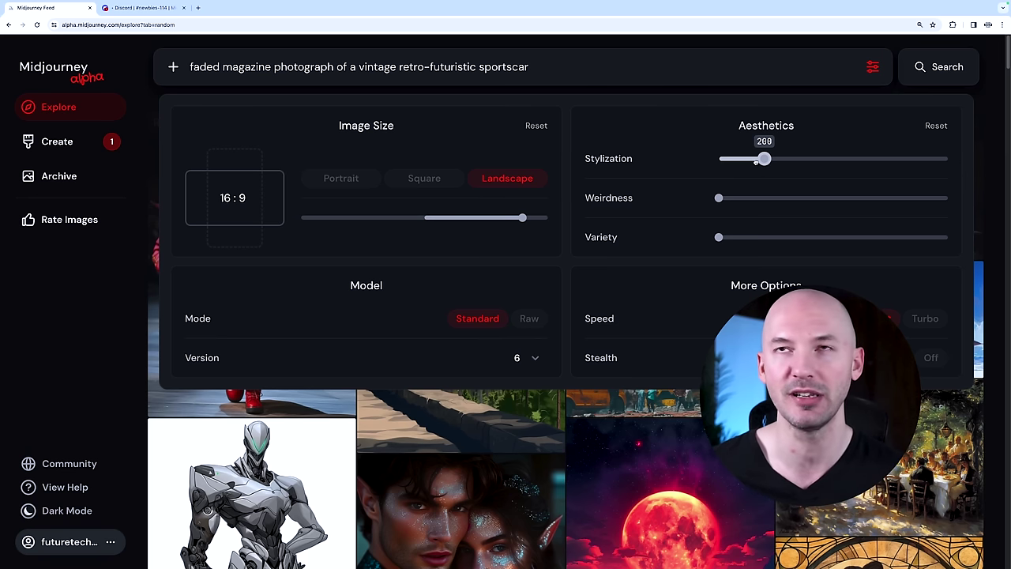
pyautogui.click(610, 70)
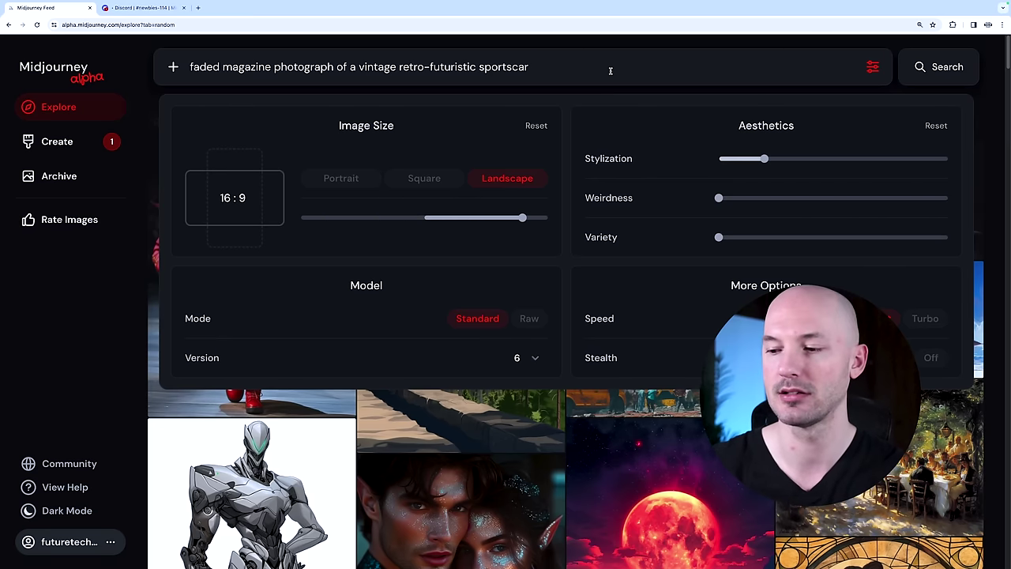
pyautogui.write('--s 40')
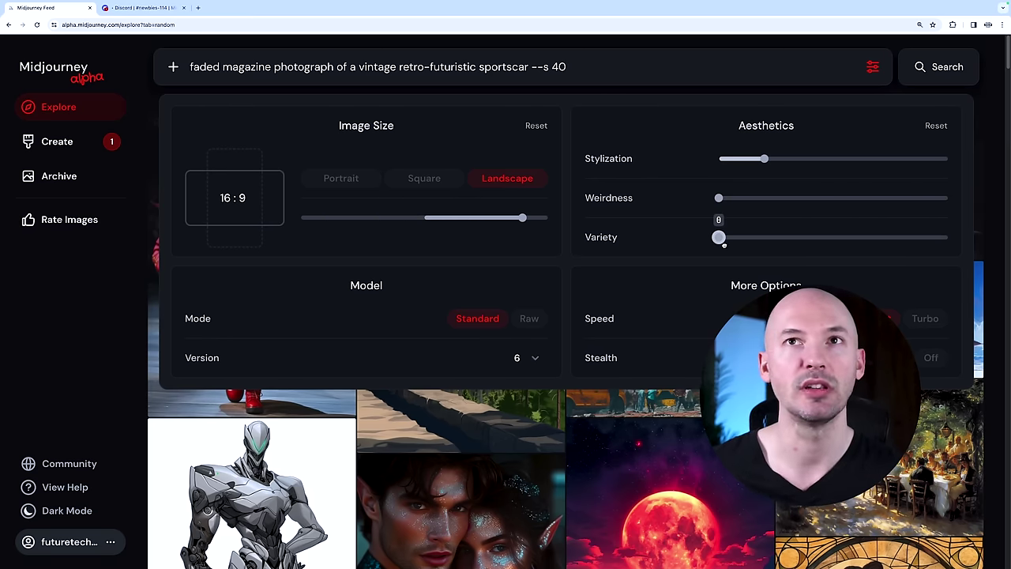
pyautogui.moveTo(719, 239)
pyautogui.mouseDown()
pyautogui.moveTo(741, 240)
pyautogui.moveTo(732, 240)
pyautogui.mouseUp()
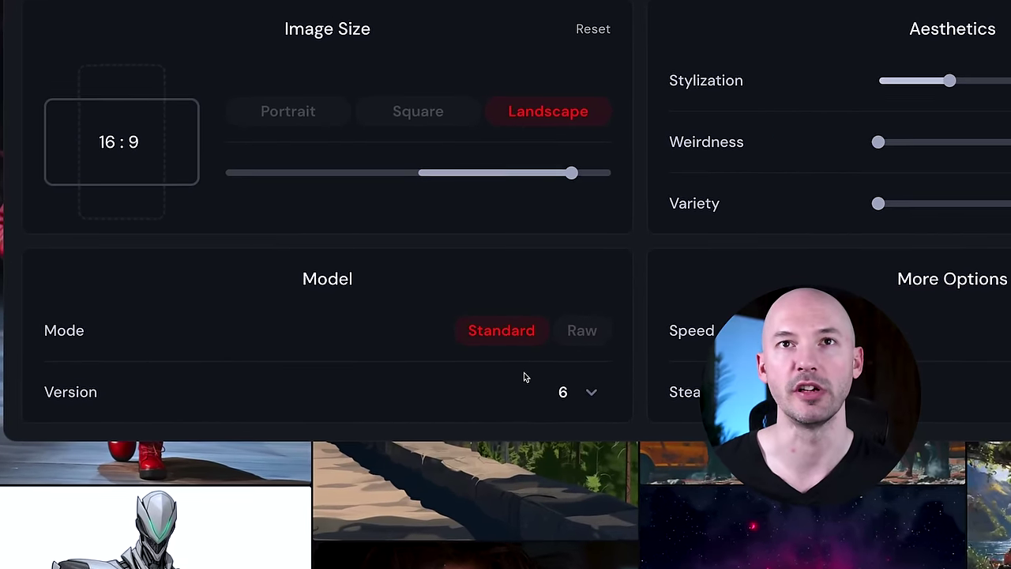
# Step: Review the available model versions and switch Stealth mode on, keeping Fast speed
pyautogui.click(592, 399)
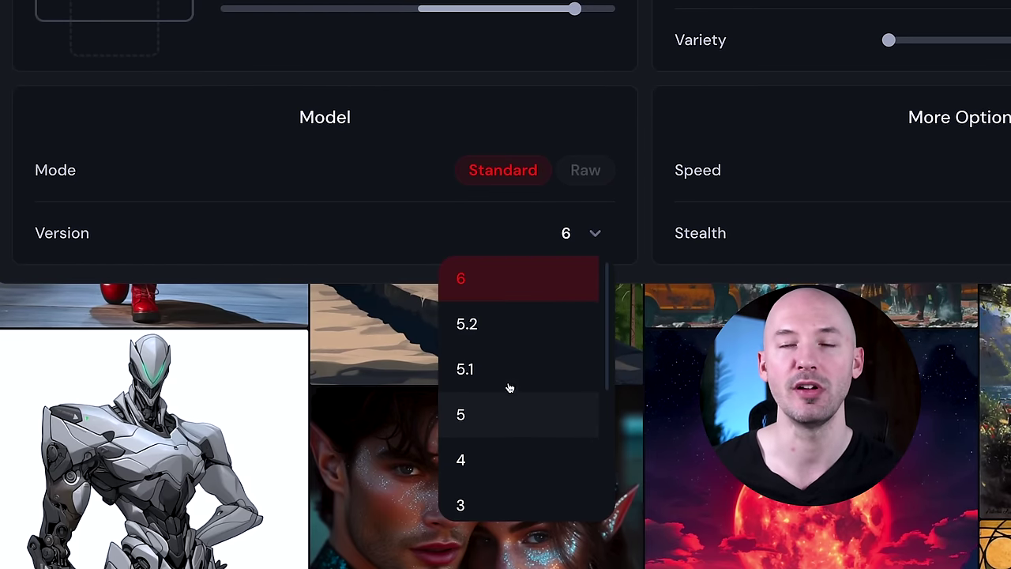
pyautogui.scroll(-3, 510, 387)
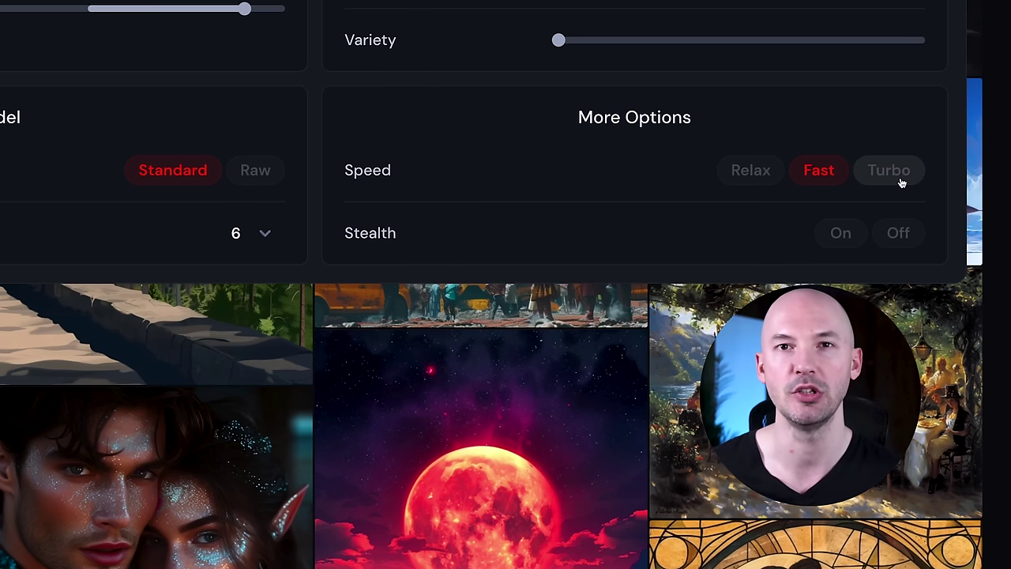
pyautogui.click(851, 234)
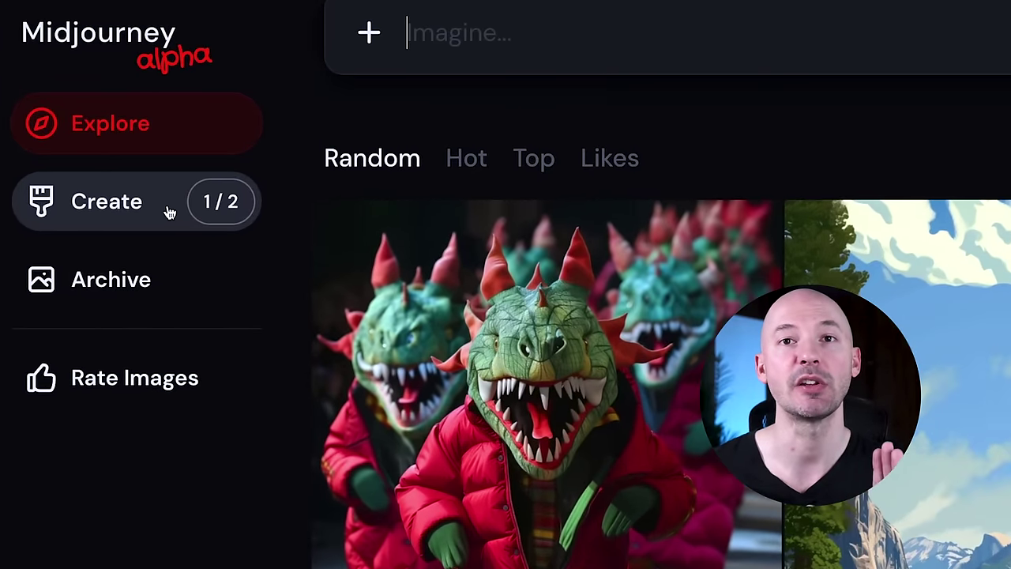
# Step: Watch the four 16:9 sportscar images finish rendering under Today on the Create page
pyautogui.click(169, 210)
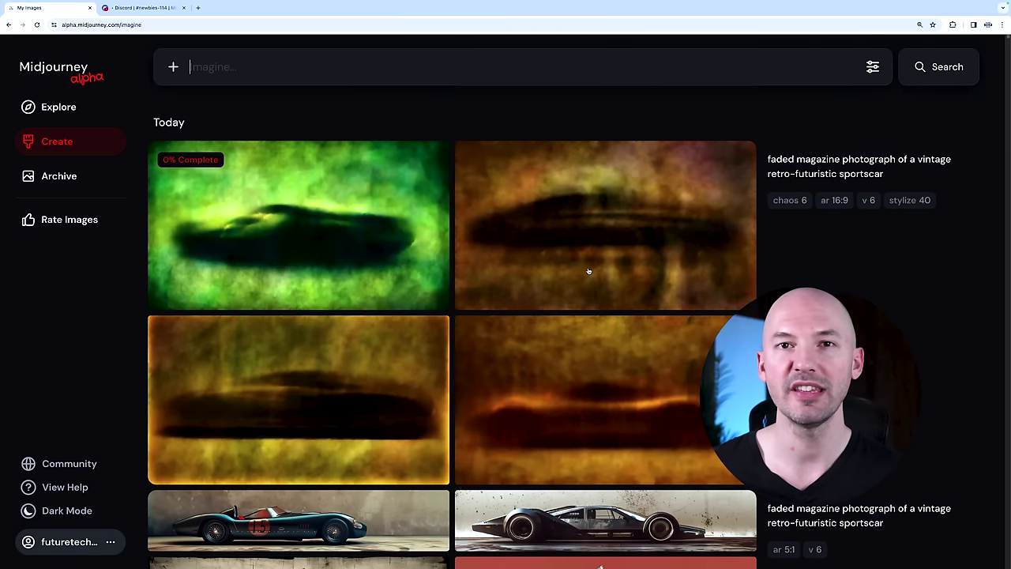
pyautogui.scroll(-5, 589, 271)
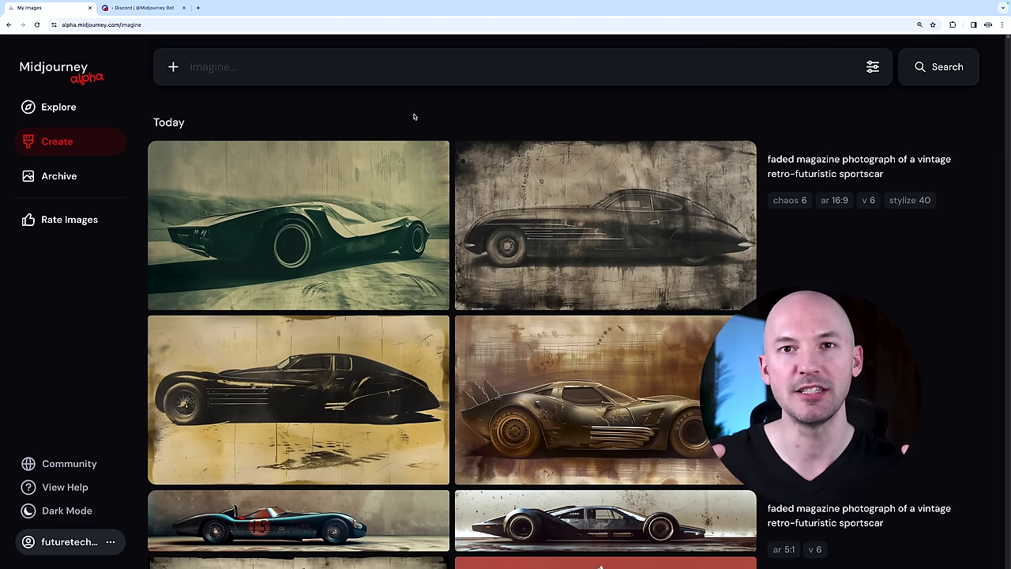
pyautogui.moveTo(275, 296)
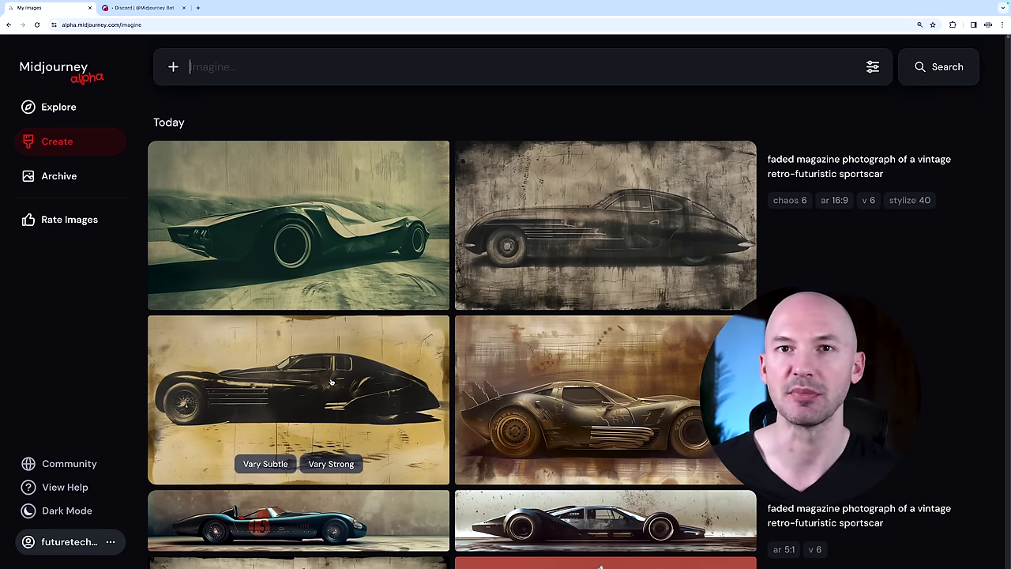
# Step: Open the first sportscar image, add it as an image prompt, and bring up its Zoom options
pyautogui.click(386, 235)
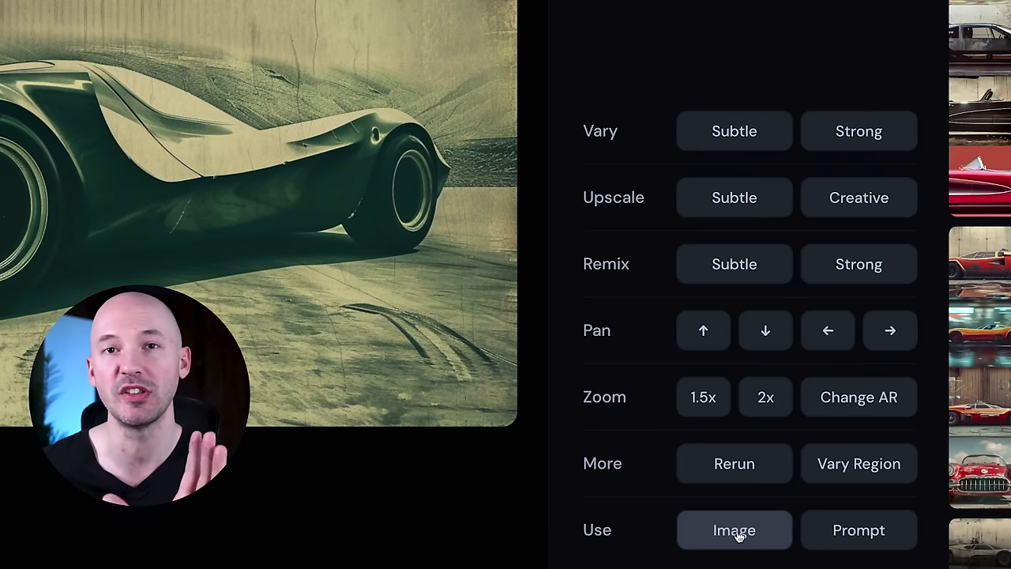
pyautogui.click(736, 533)
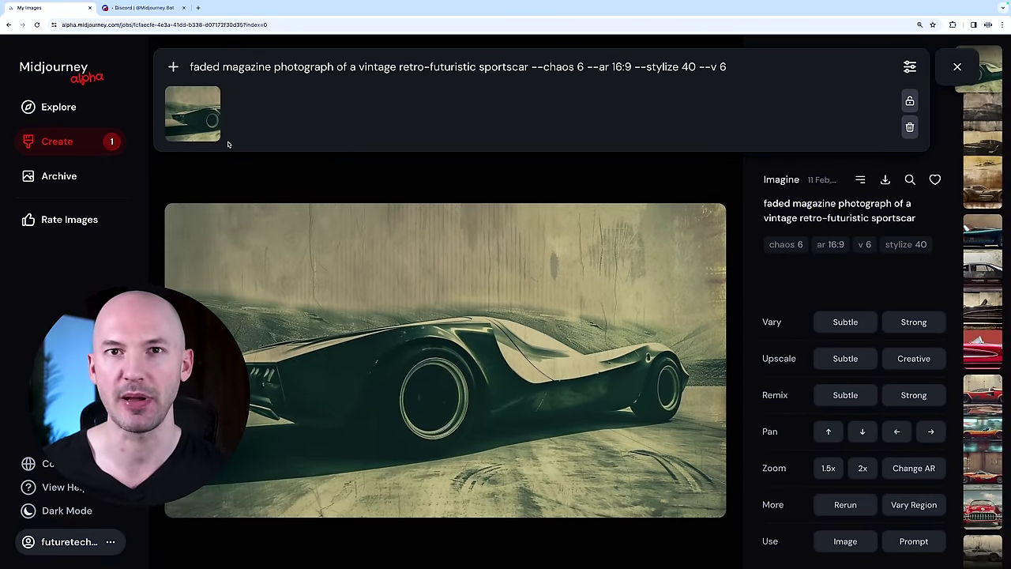
pyautogui.click(914, 504)
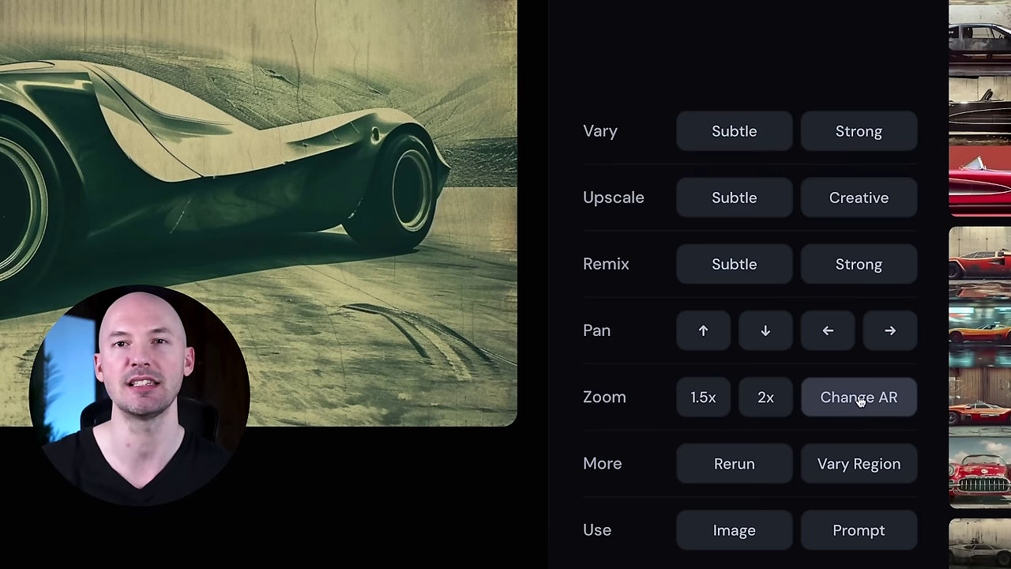
# Step: Widen the car image's aspect ratio and preview Start, End and Center anchors, keeping Center
pyautogui.click(859, 399)
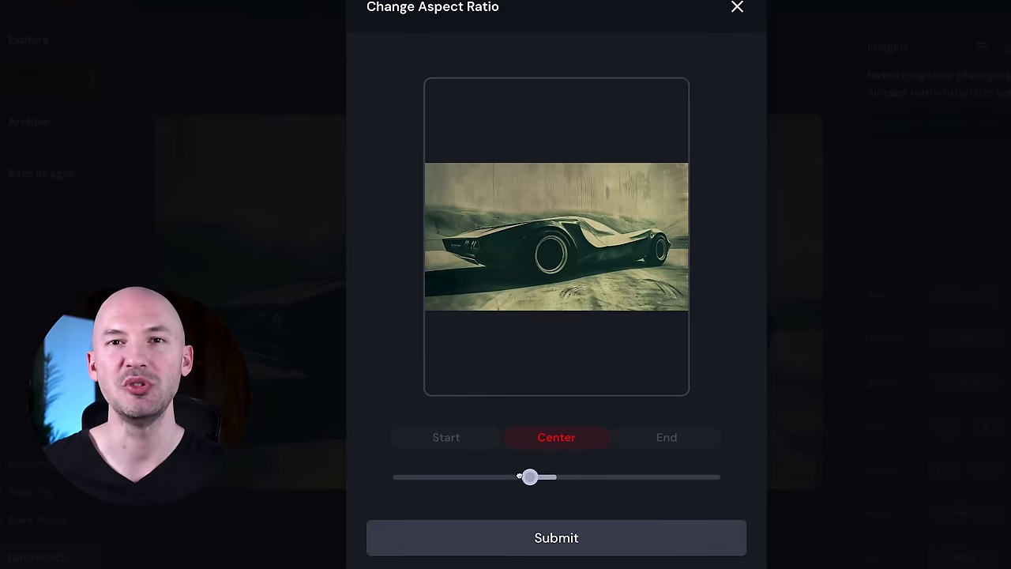
pyautogui.moveTo(528, 478); pyautogui.dragTo(725, 478)
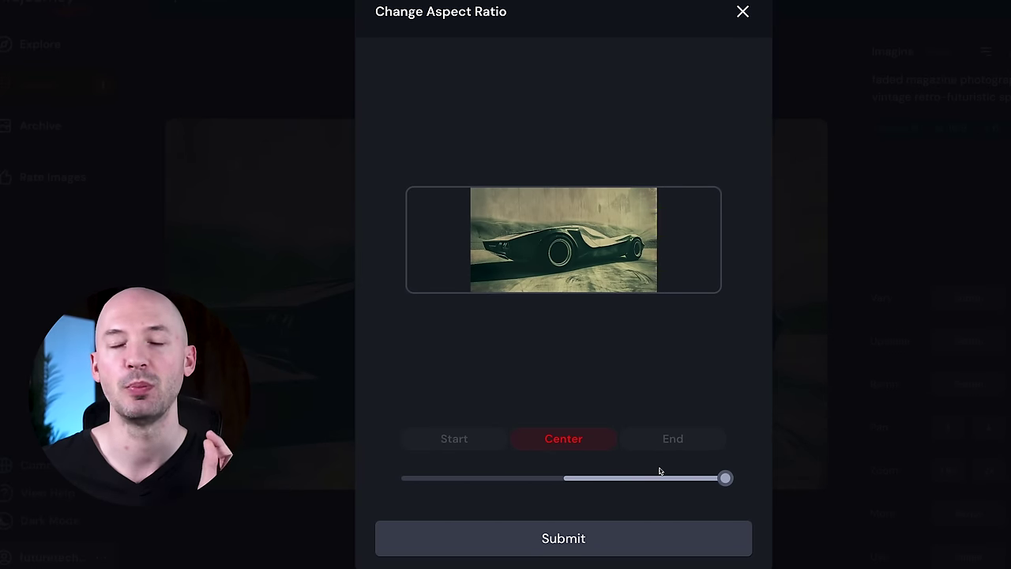
pyautogui.click(472, 440)
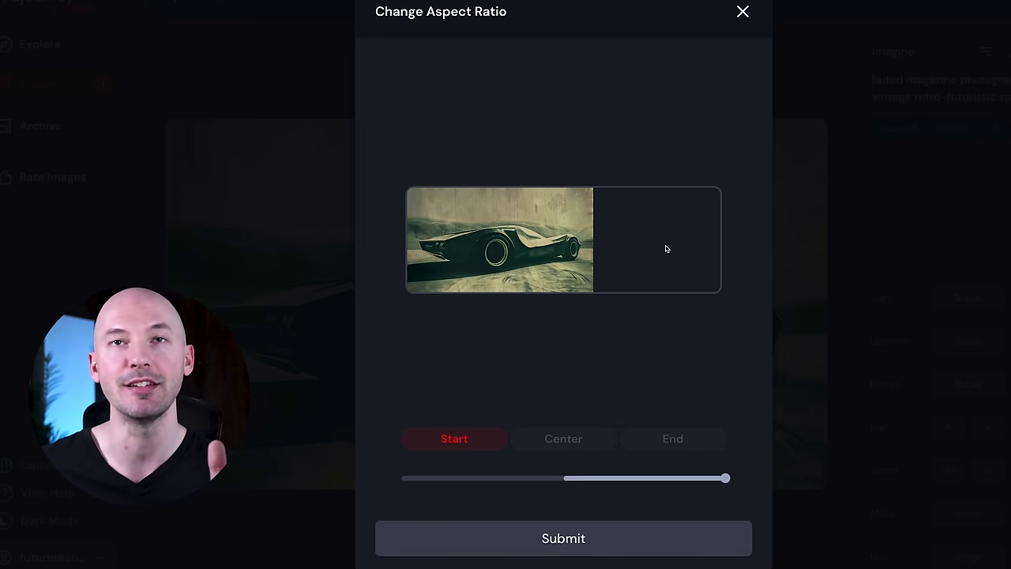
pyautogui.click(636, 441)
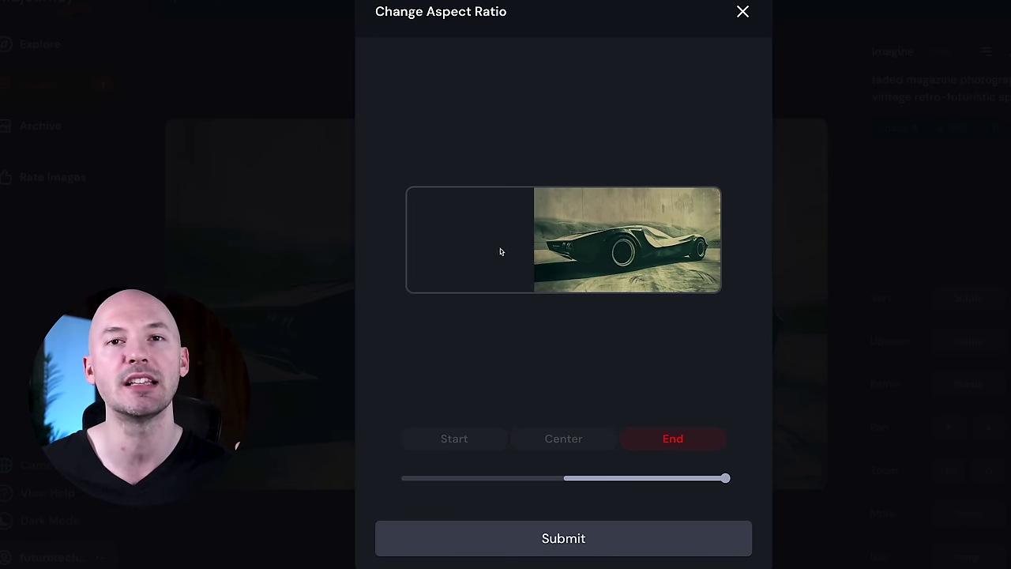
pyautogui.click(563, 438)
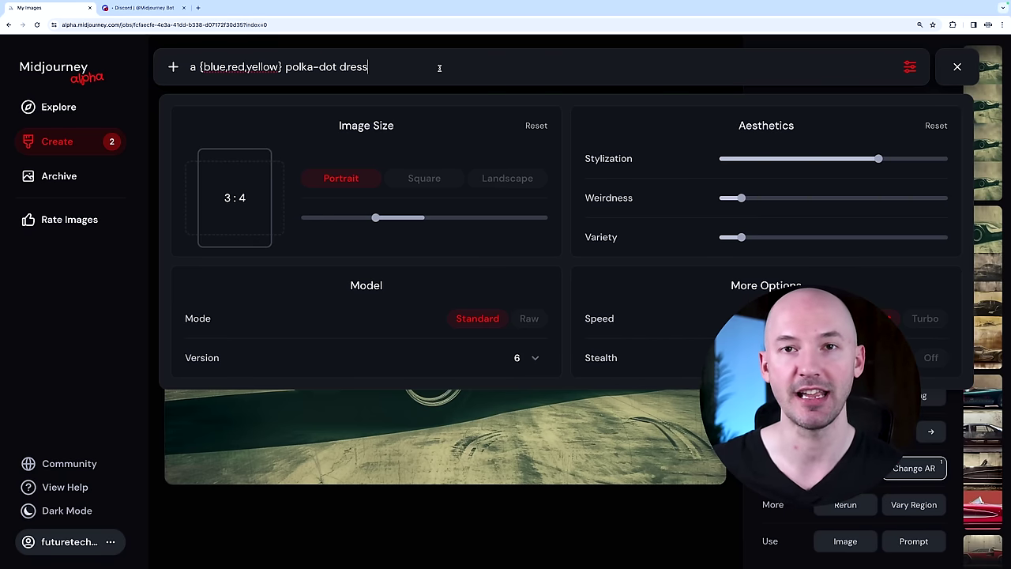
# Step: Submit 'a {blue,red,yellow} polka-dot dress' to generate the three colour variants
pyautogui.press('Return')
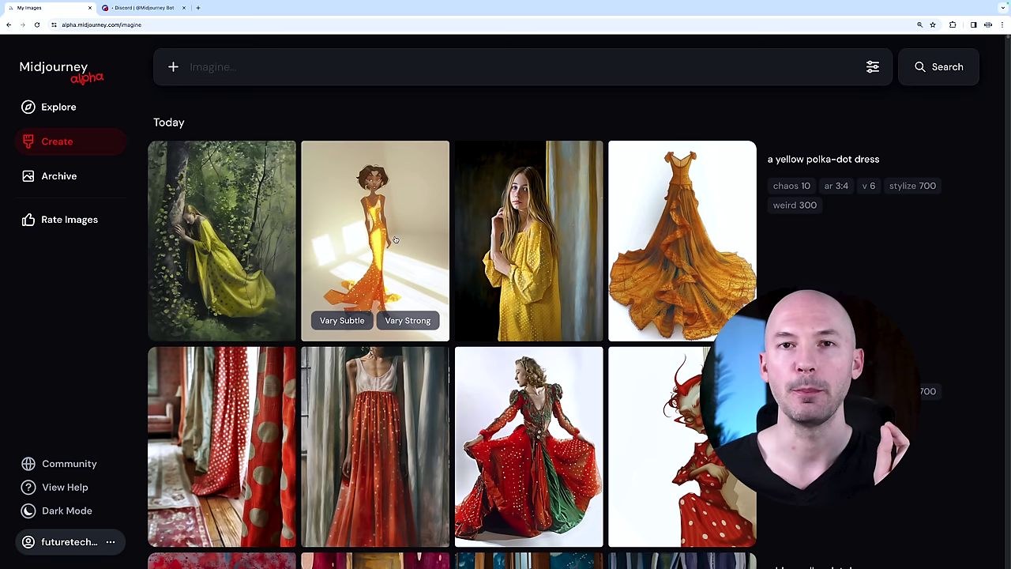
# Step: Add the yellow-dress and red-scarf warrior images as image prompts and set the size to 3:2
pyautogui.moveTo(386, 225); pyautogui.dragTo(314, 113)
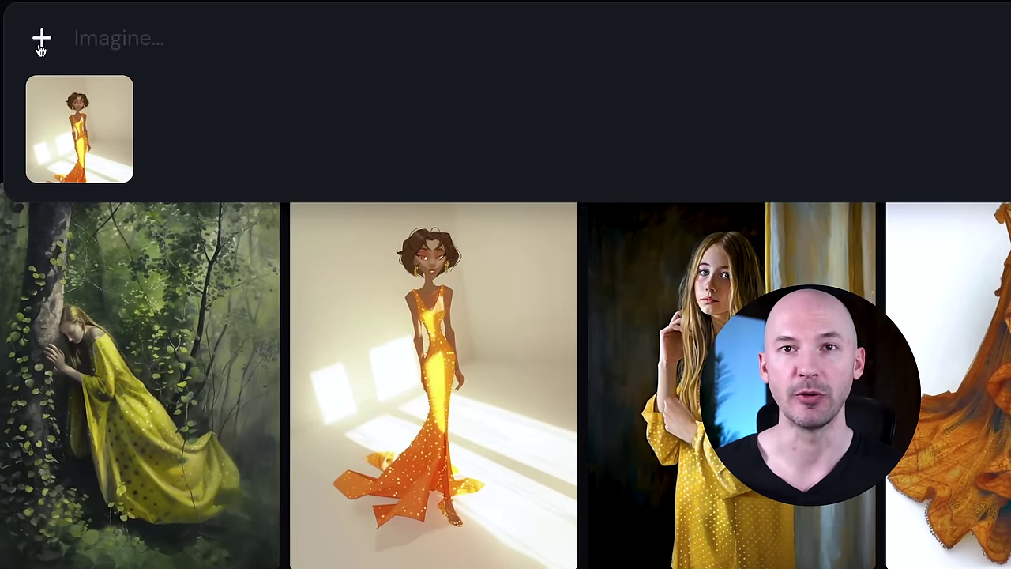
pyautogui.click(41, 48)
pyautogui.moveTo(562, 250)
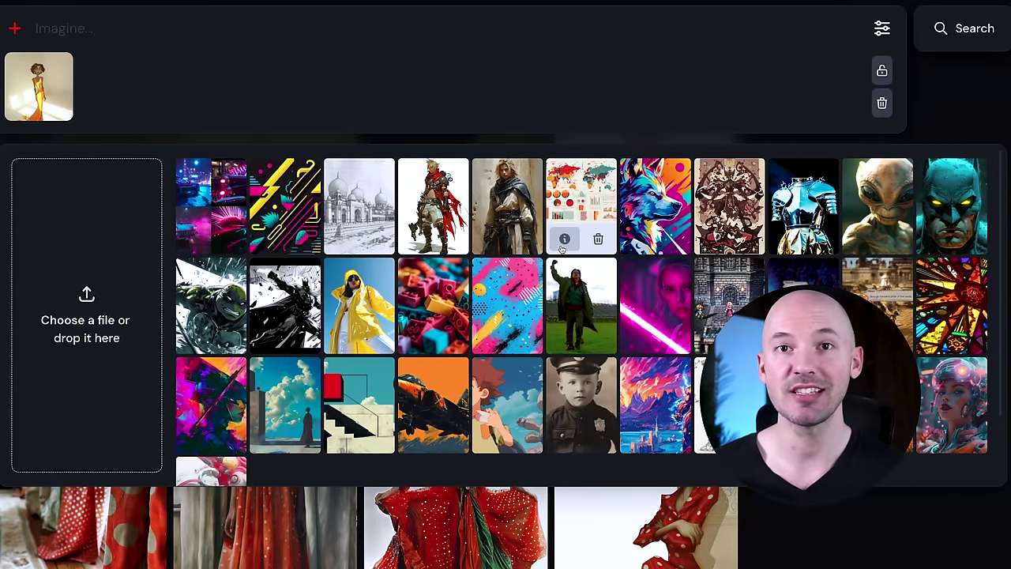
pyautogui.moveTo(290, 218)
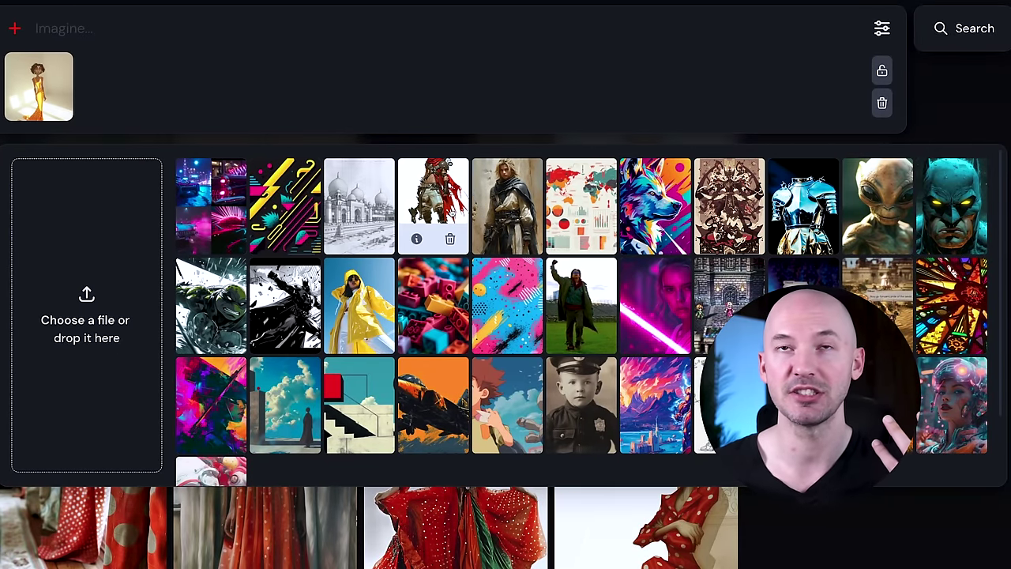
pyautogui.click(452, 214)
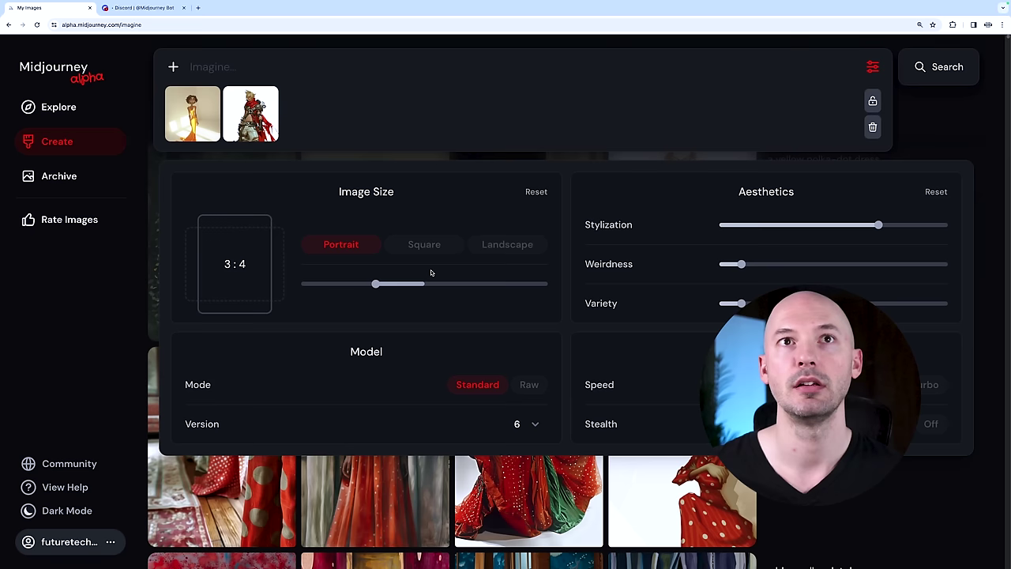
pyautogui.moveTo(431, 280); pyautogui.dragTo(518, 288)
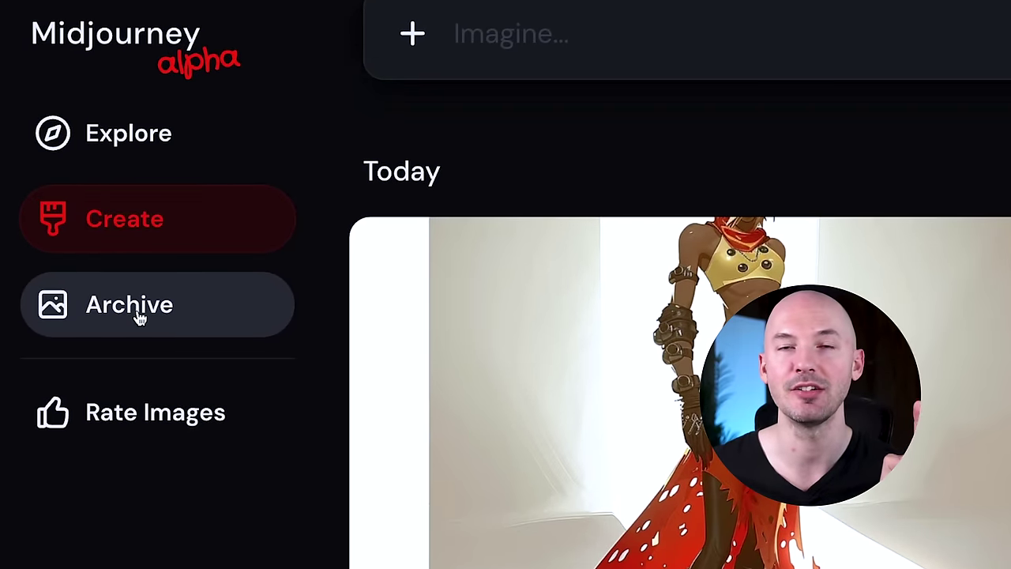
# Step: Go to the Archive page and show its Organize panel of folders, filters and view options
pyautogui.click(138, 316)
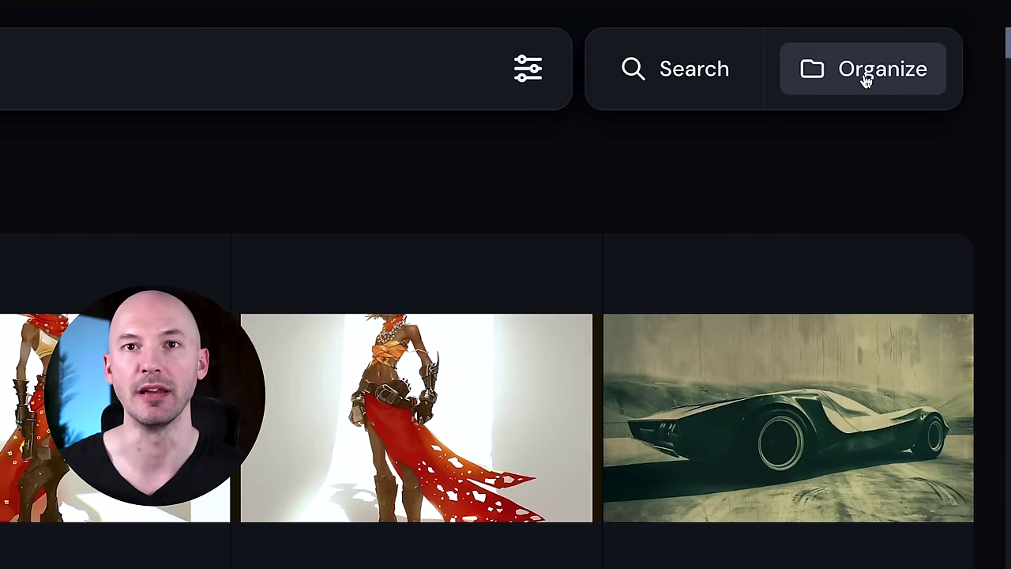
pyautogui.click(871, 79)
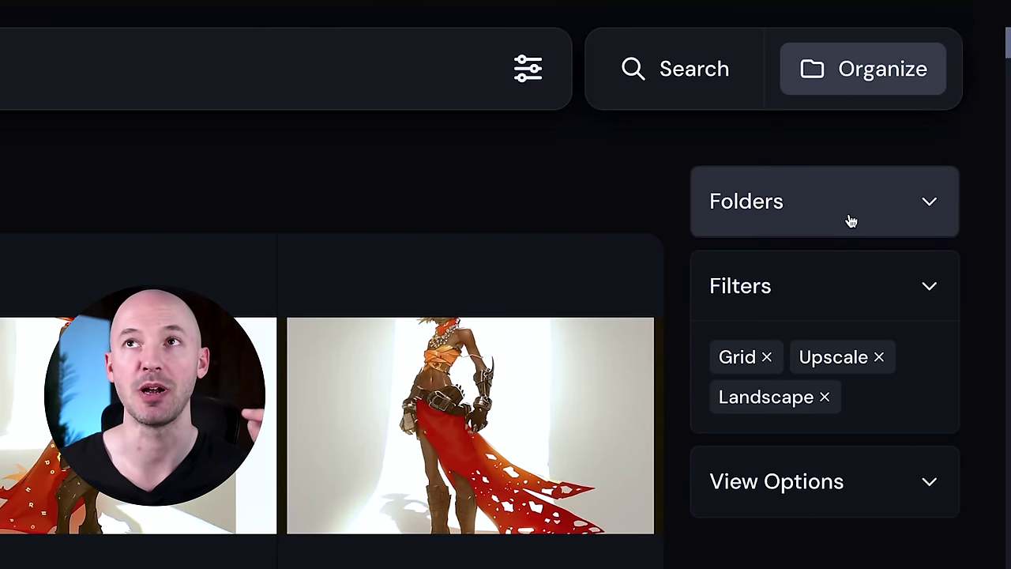
# Step: Compare Small, Medium and Large archive thumbnails, then switch to Full layout with native aspect ratios
pyautogui.click(883, 494)
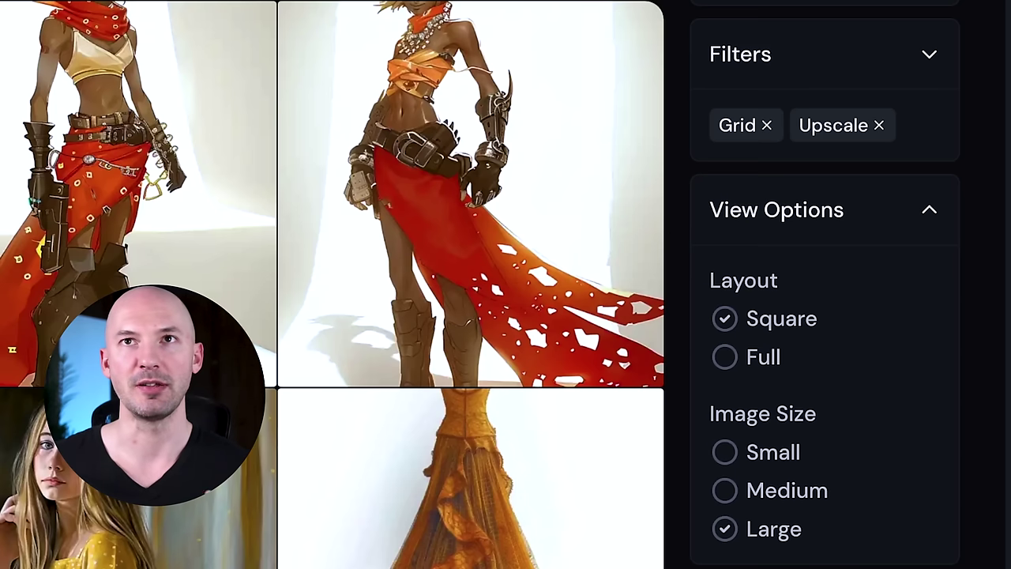
pyautogui.click(778, 451)
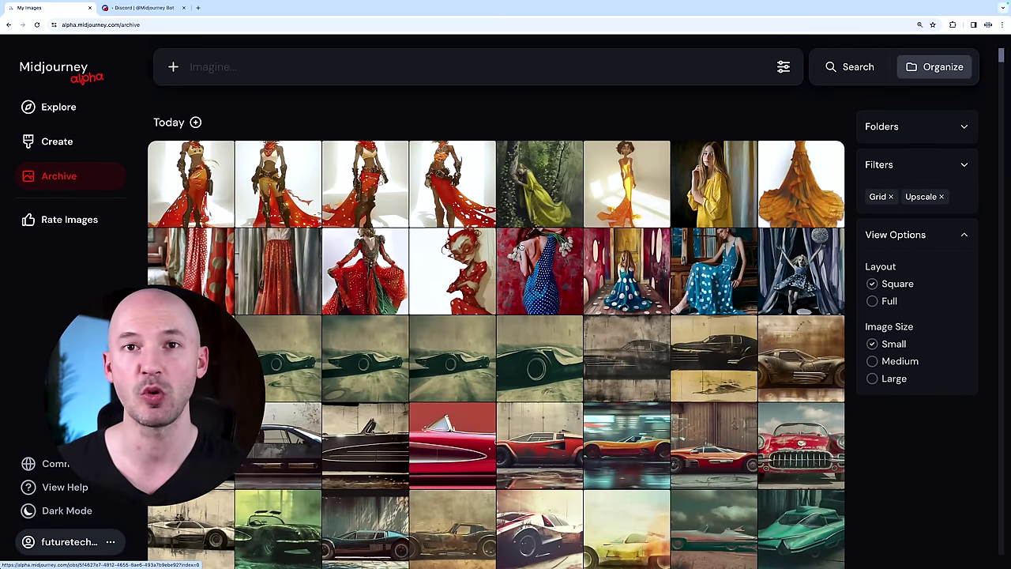
pyautogui.click(872, 361)
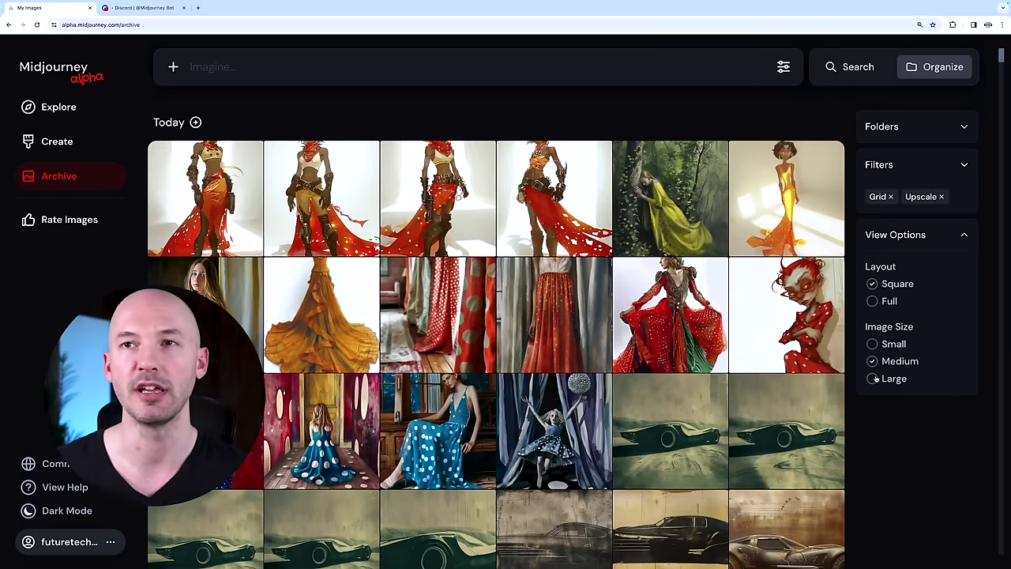
pyautogui.click(873, 379)
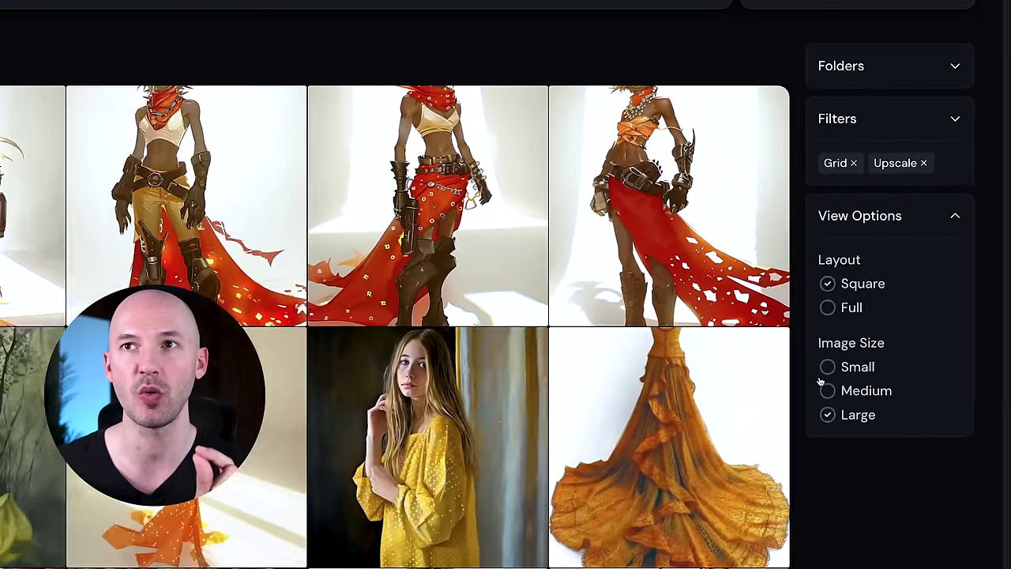
pyautogui.click(687, 439)
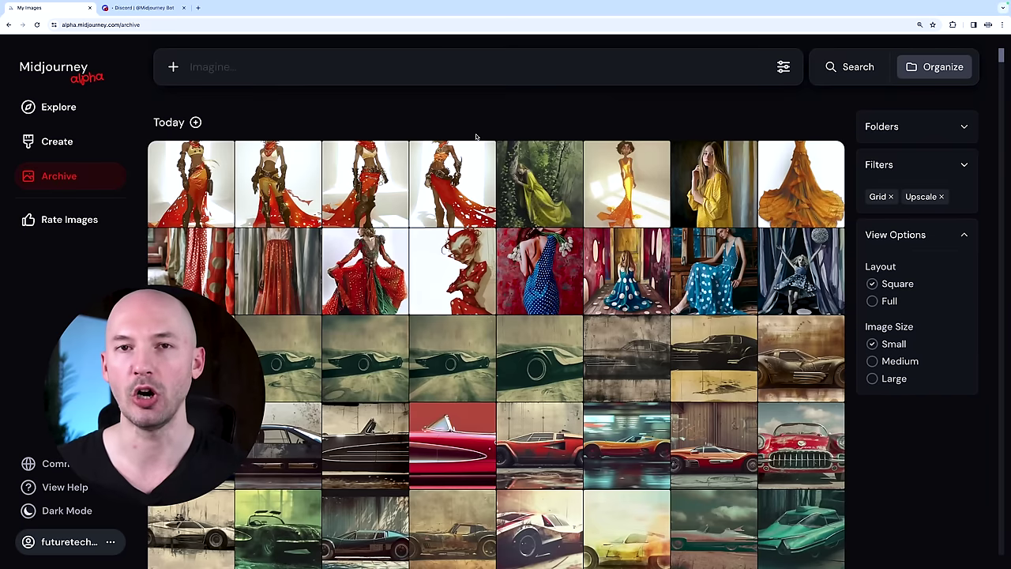
pyautogui.click(872, 305)
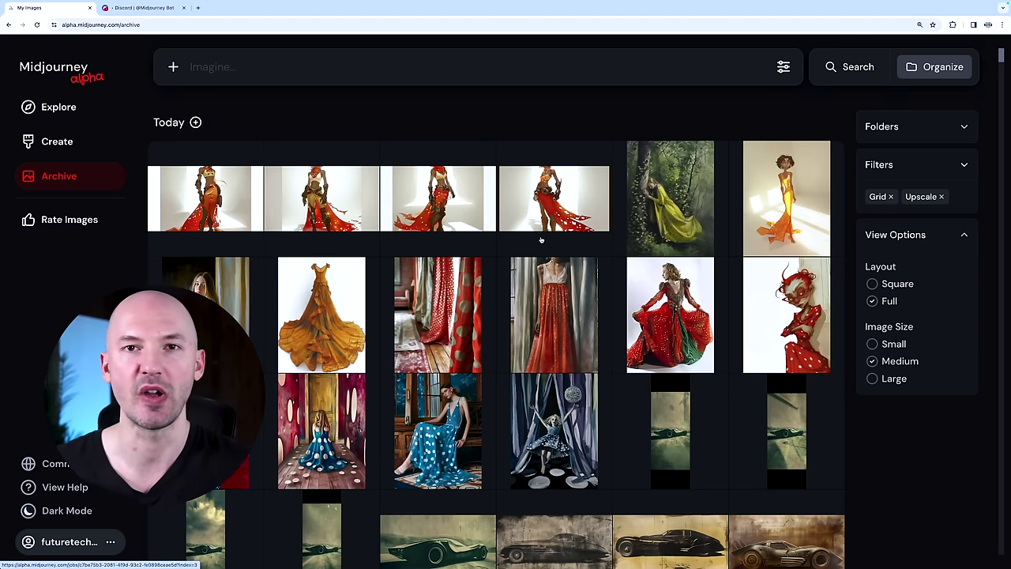
# Step: Filter the archive to only upscales, then only grids, ending with both Grids and Upscales checked
pyautogui.click(955, 235)
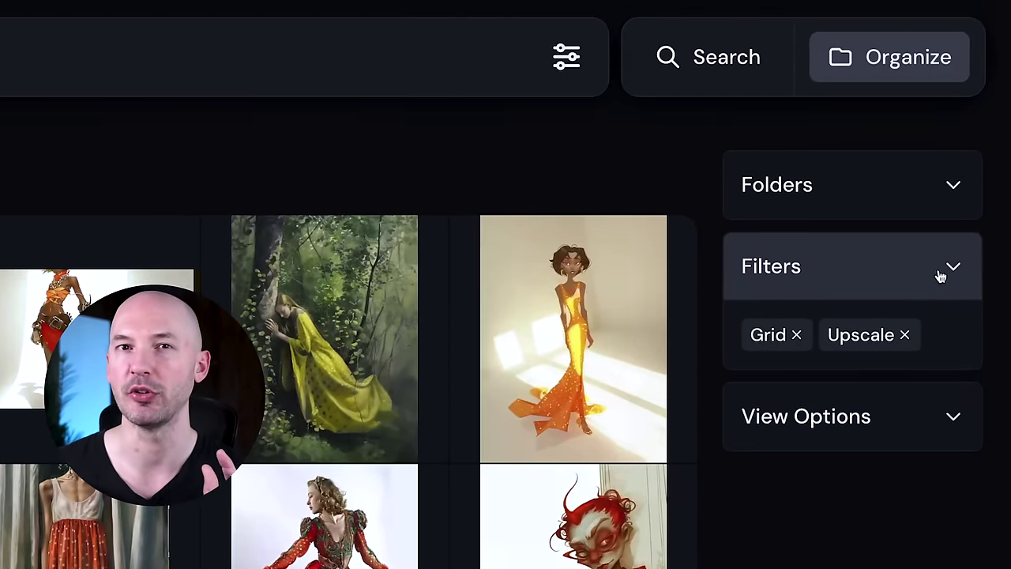
pyautogui.click(879, 282)
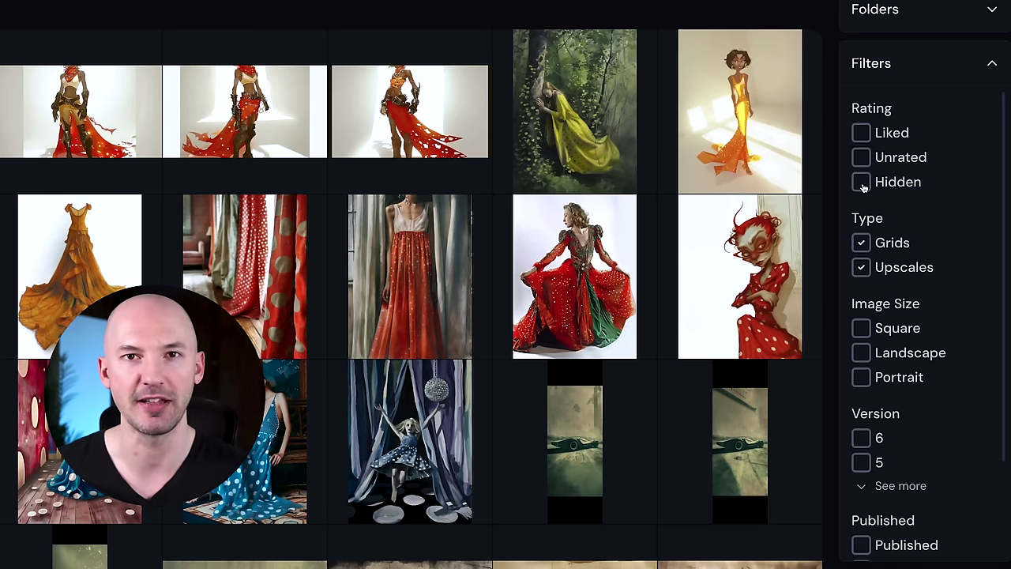
pyautogui.click(862, 244)
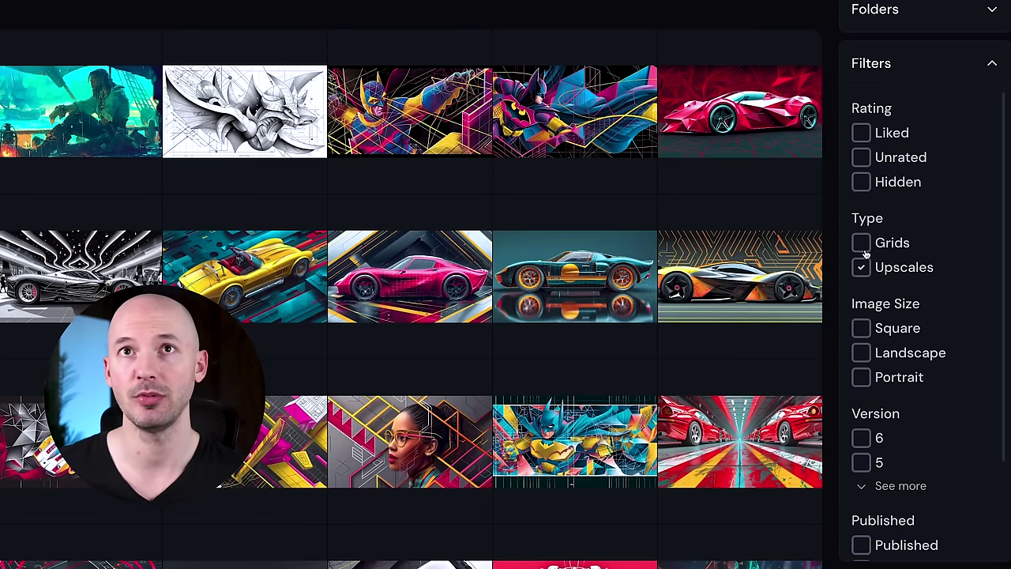
pyautogui.click(863, 268)
pyautogui.click(863, 245)
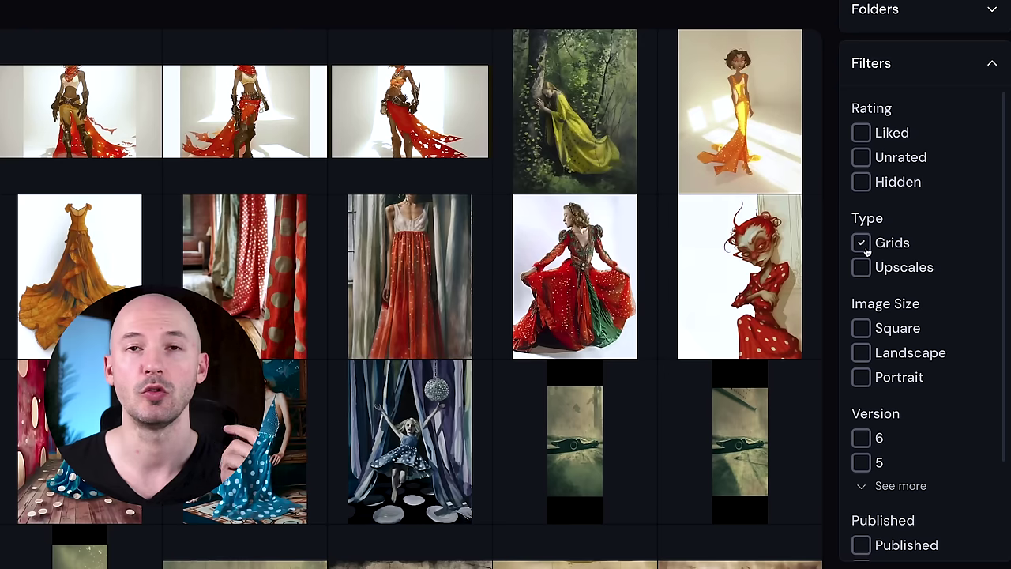
pyautogui.click(863, 267)
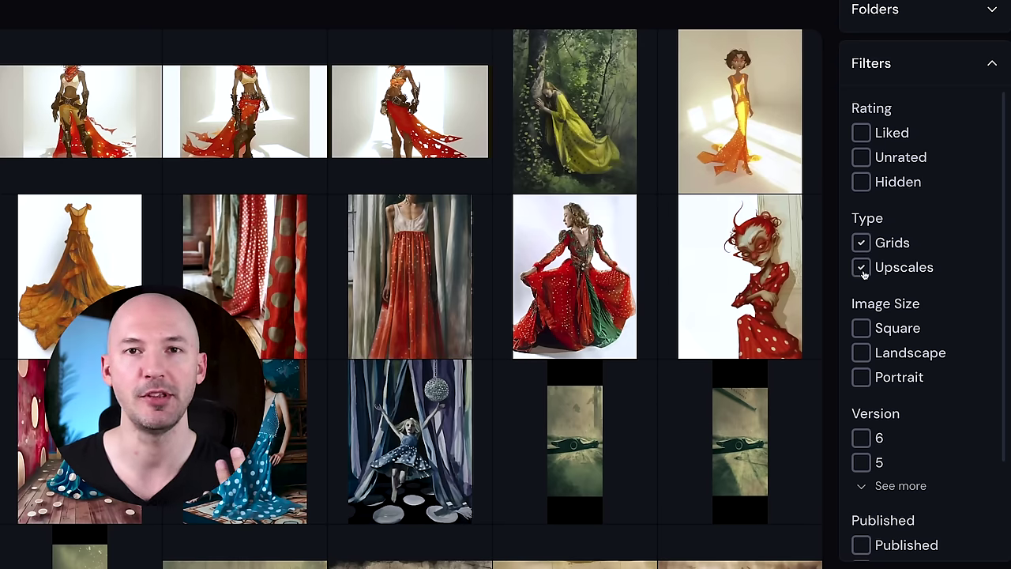
pyautogui.scroll(-2, 869, 205)
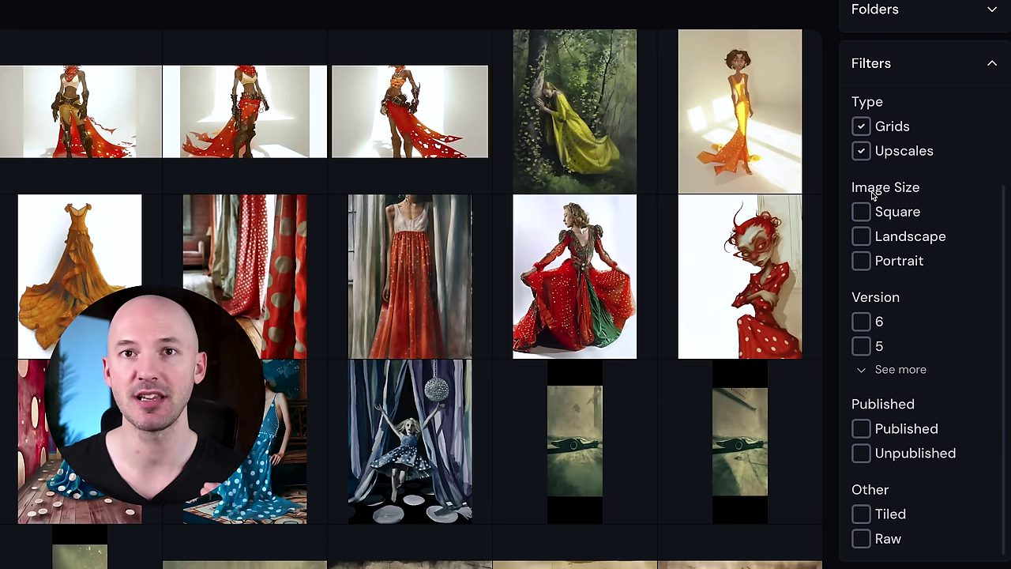
# Step: Limit the archive size filter to Portrait, then switch it to Landscape
pyautogui.click(862, 263)
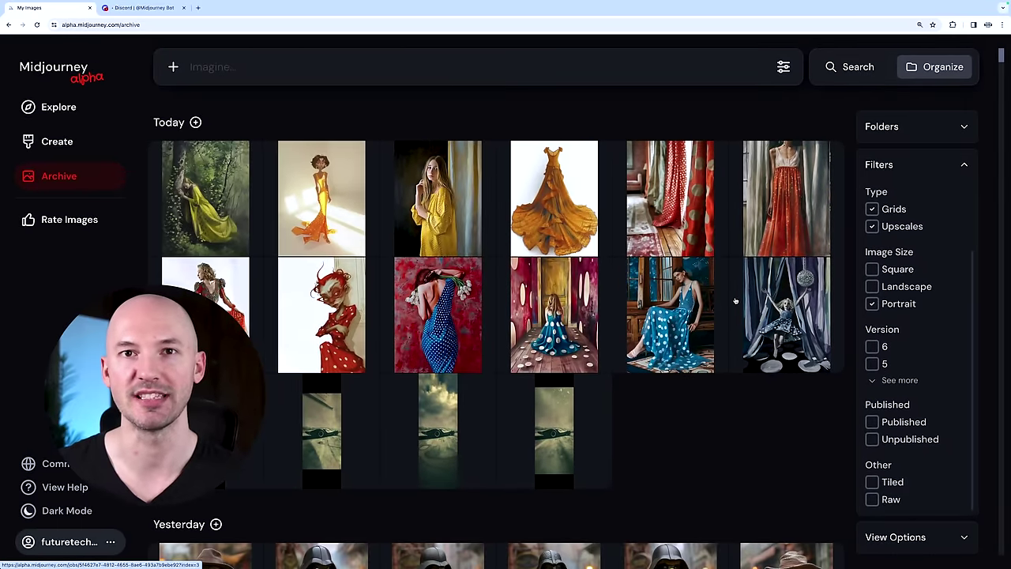
pyautogui.click(872, 304)
pyautogui.click(871, 286)
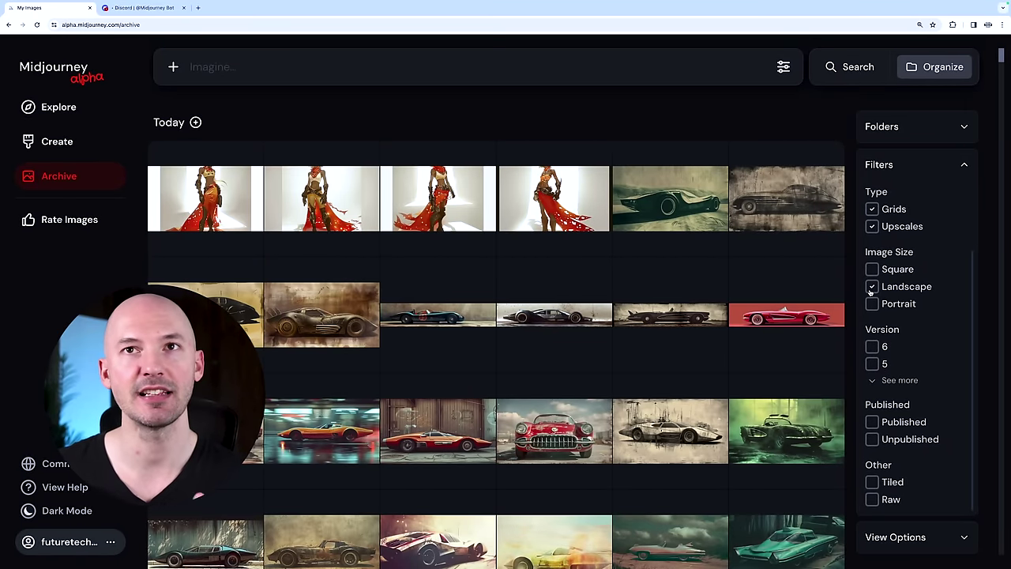
# Step: Restrict results to Version 4 images, then also to Tiled and Raw under Other
pyautogui.click(876, 380)
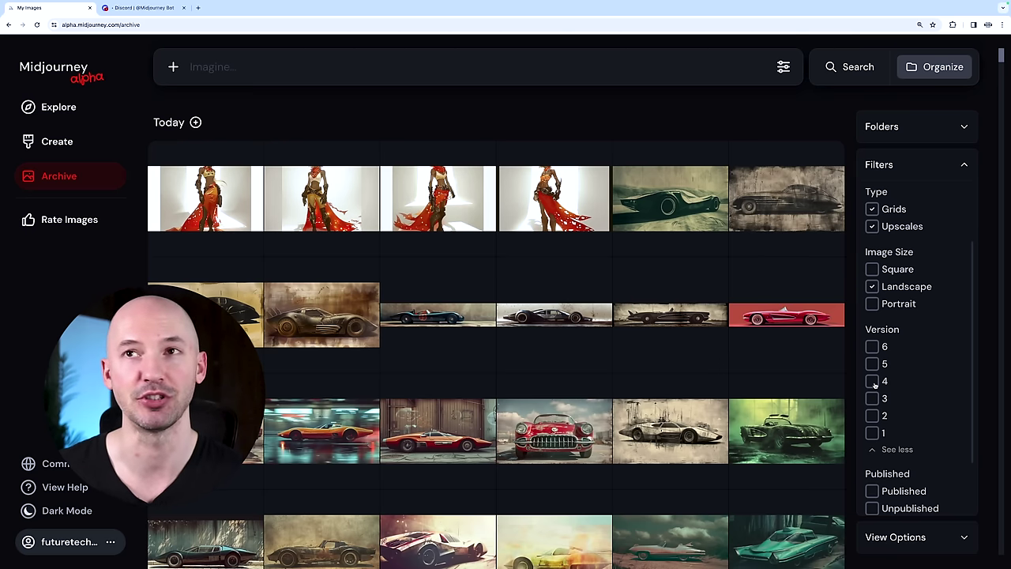
pyautogui.click(872, 381)
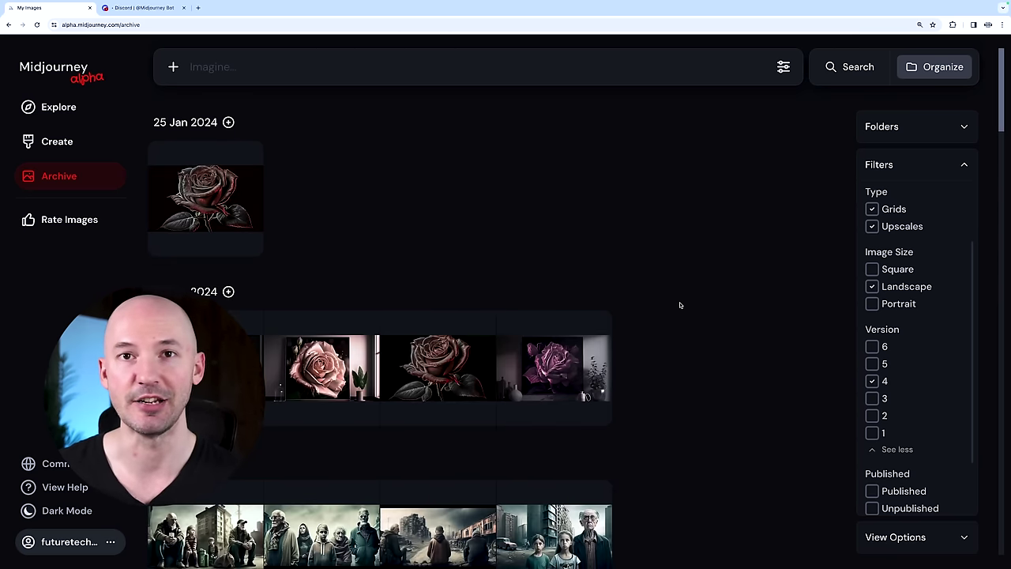
pyautogui.scroll(-2, 877, 419)
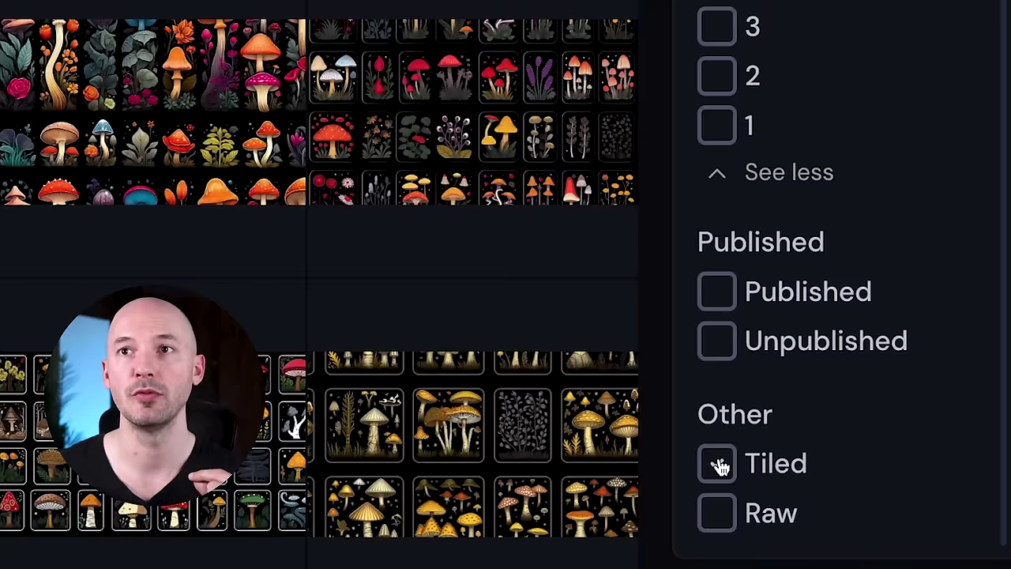
pyautogui.click(719, 465)
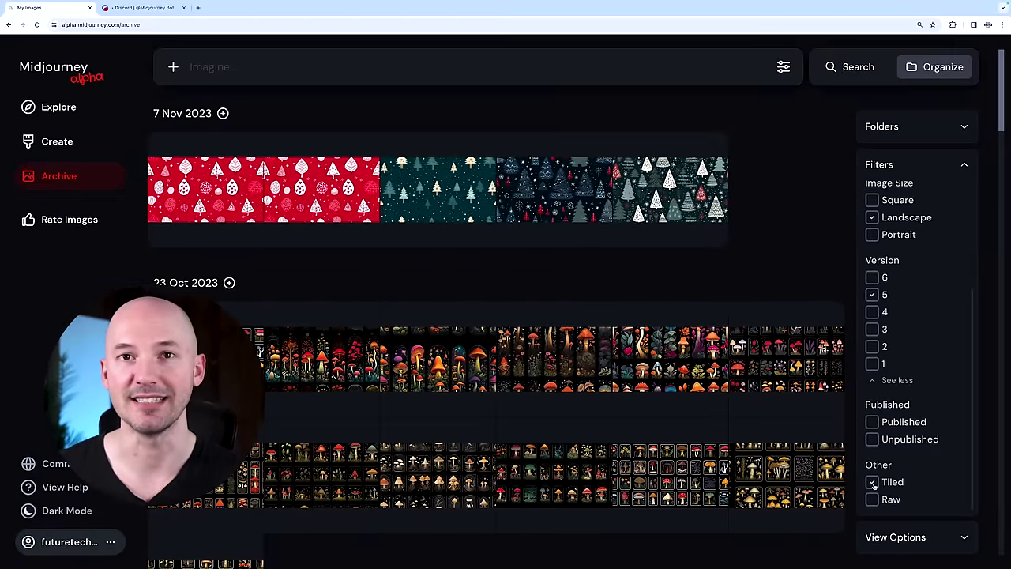
pyautogui.click(873, 501)
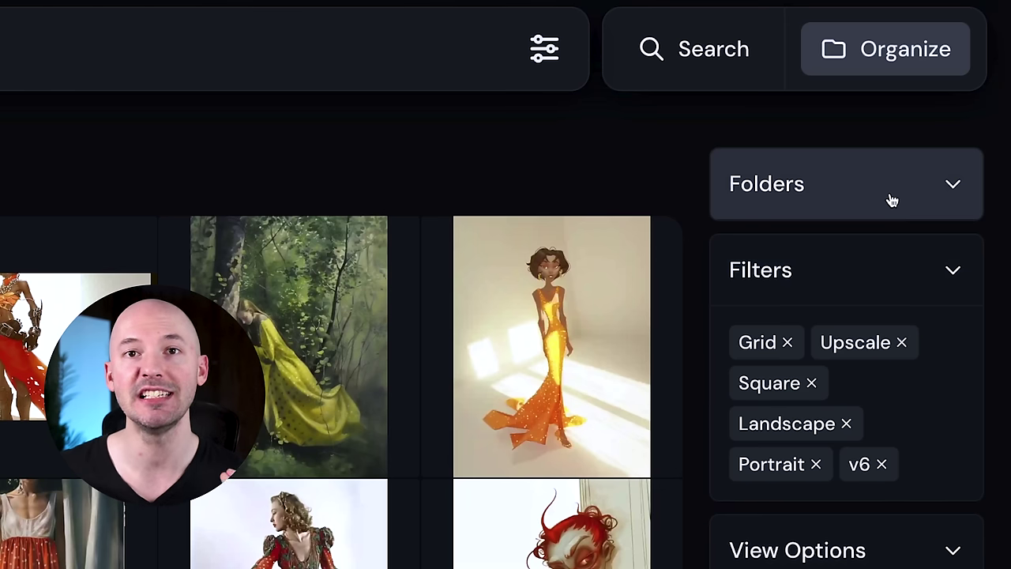
# Step: Create a regular folder titled 'Clothing' and drag the golden-dress image into it
pyautogui.click(891, 200)
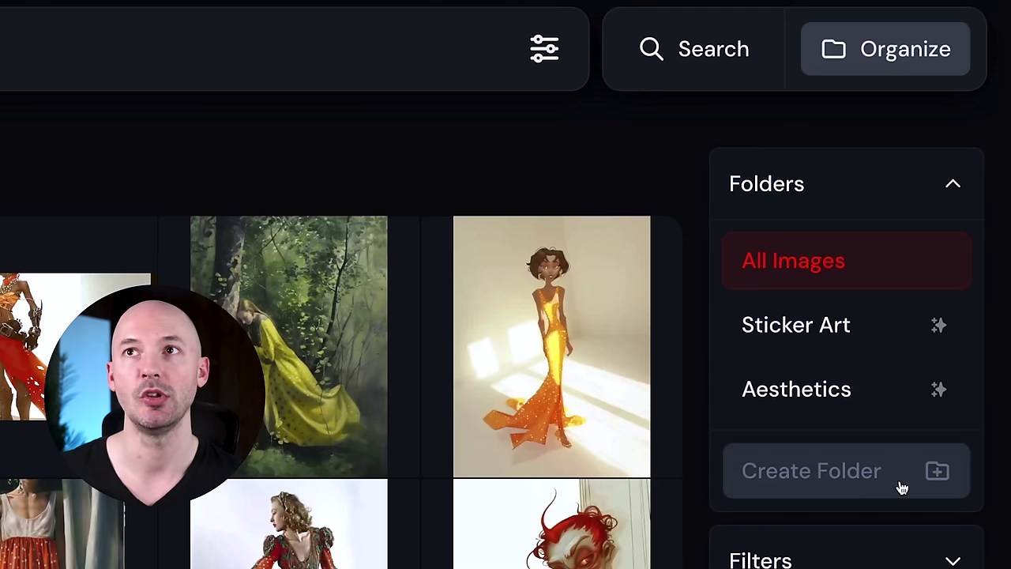
pyautogui.click(873, 470)
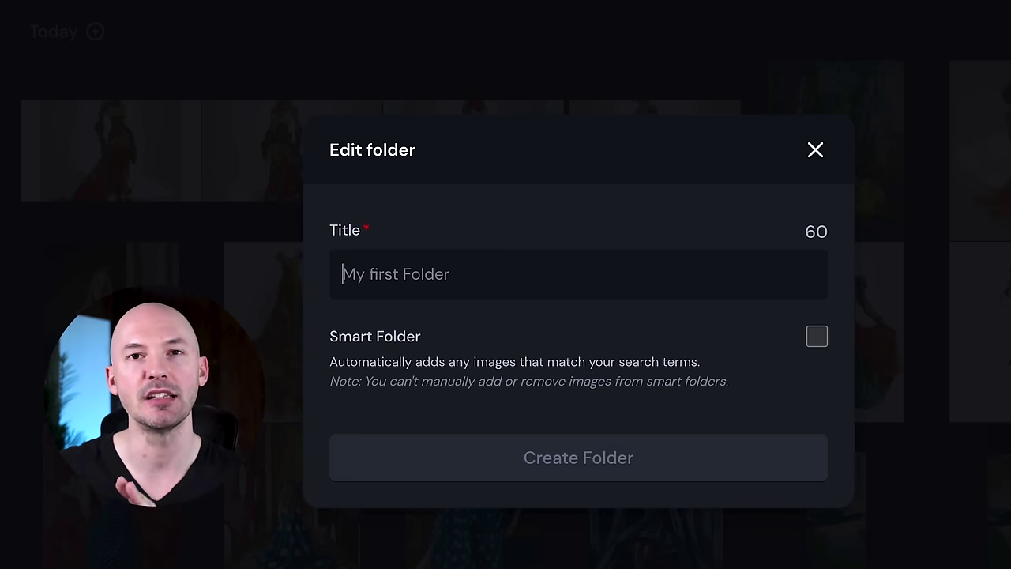
pyautogui.write('Clothing')
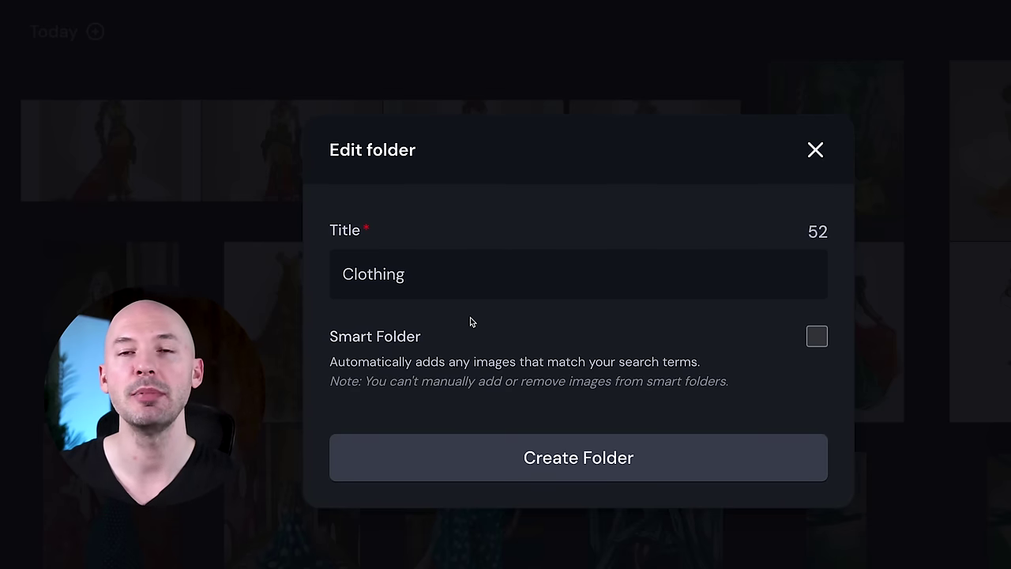
pyautogui.click(572, 471)
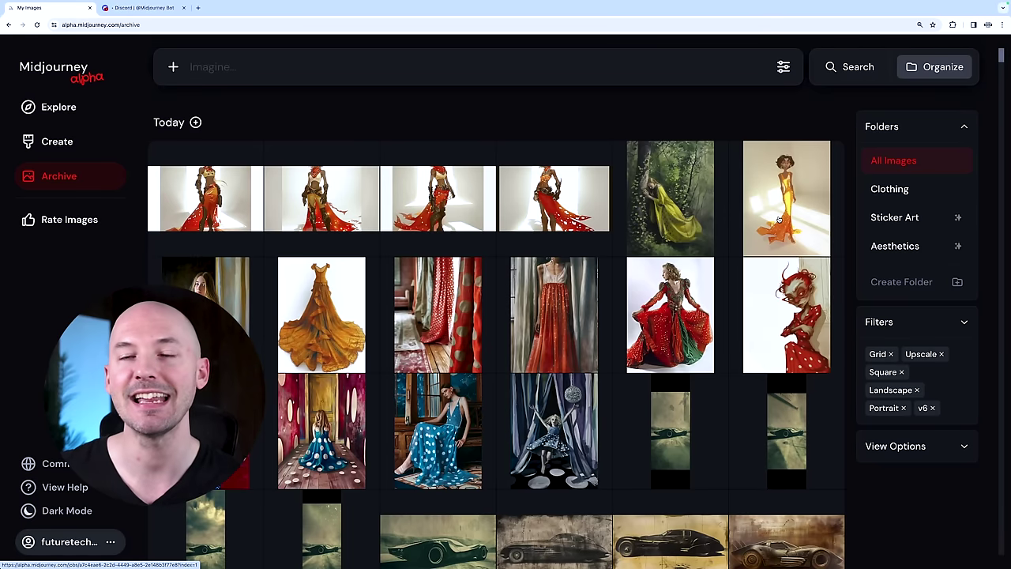
pyautogui.moveTo(779, 218); pyautogui.dragTo(883, 190)
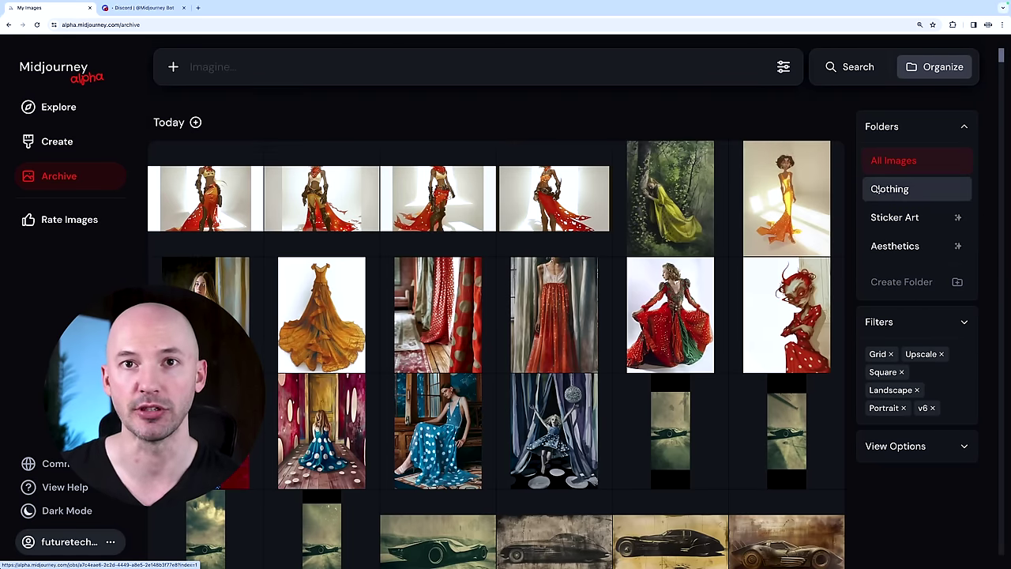
# Step: Create a smart folder titled 'Sportscar' with 'sportscar' as its search terms
pyautogui.click(901, 282)
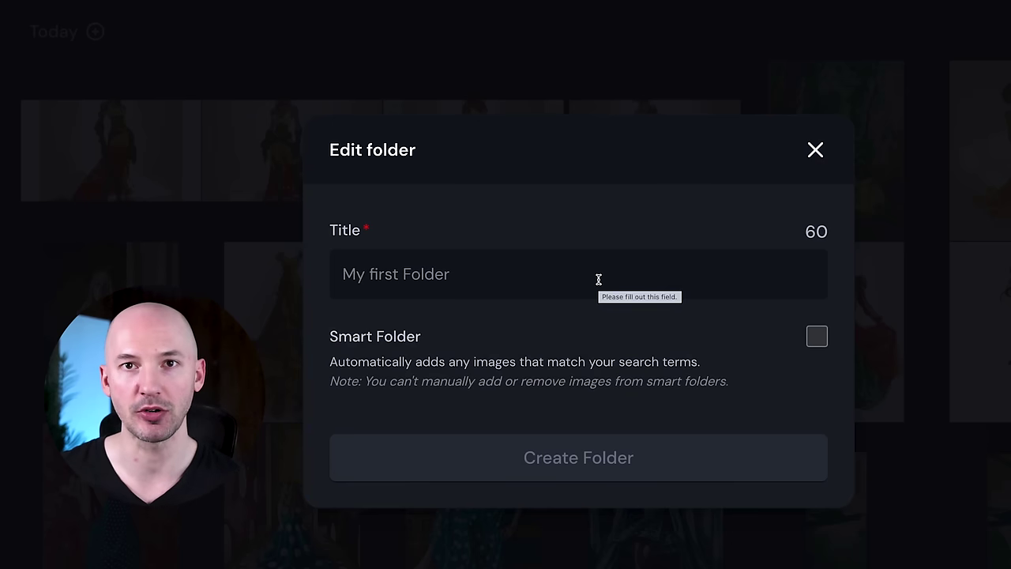
pyautogui.click(599, 279)
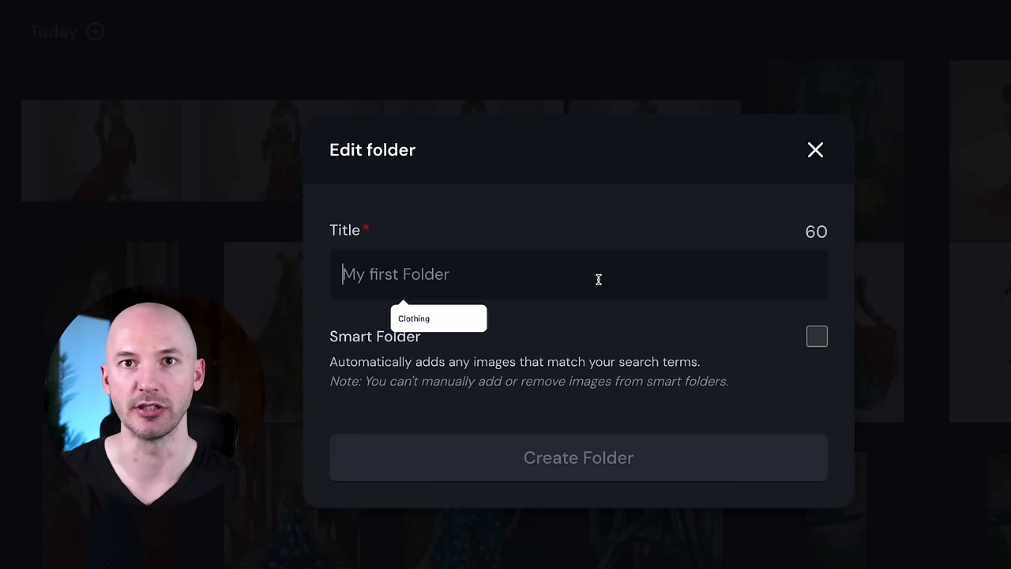
pyautogui.write('Sportscar')
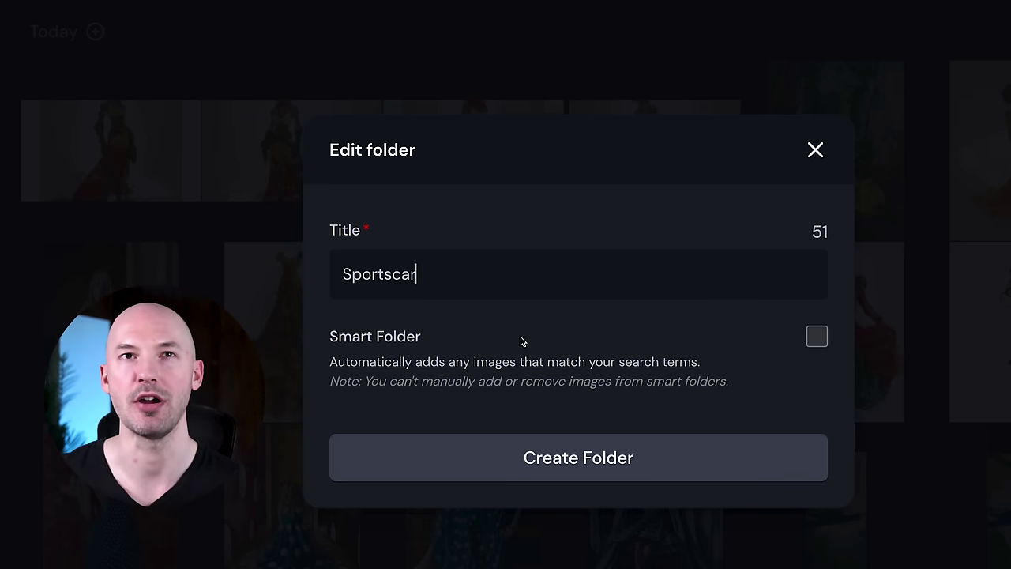
pyautogui.click(816, 338)
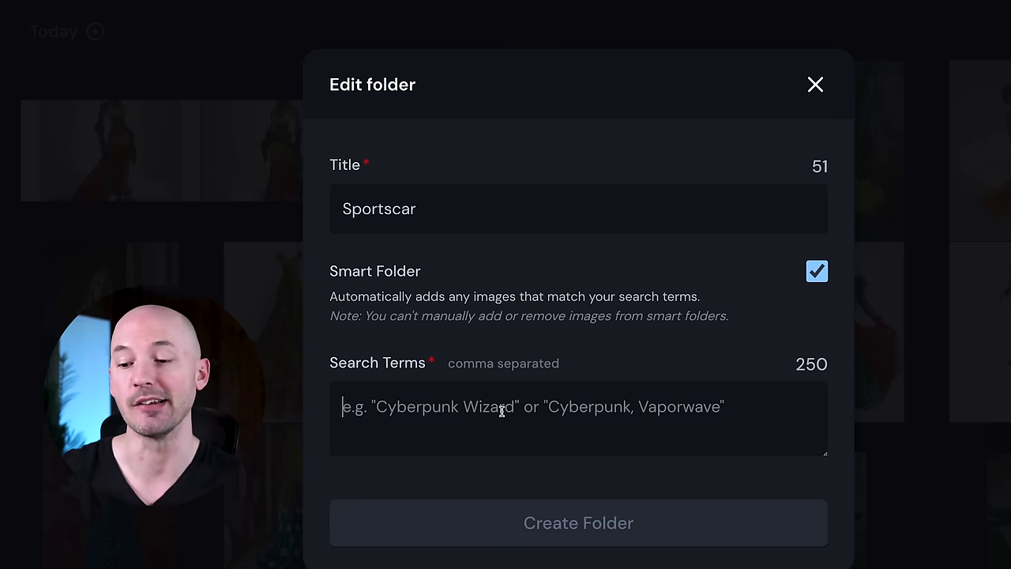
pyautogui.write('sportscar')
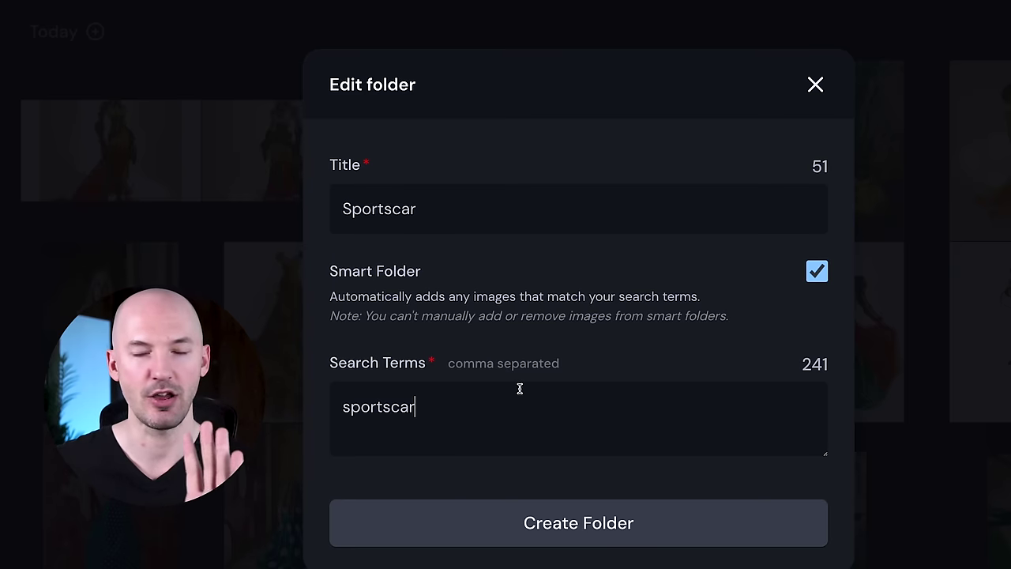
pyautogui.click(606, 528)
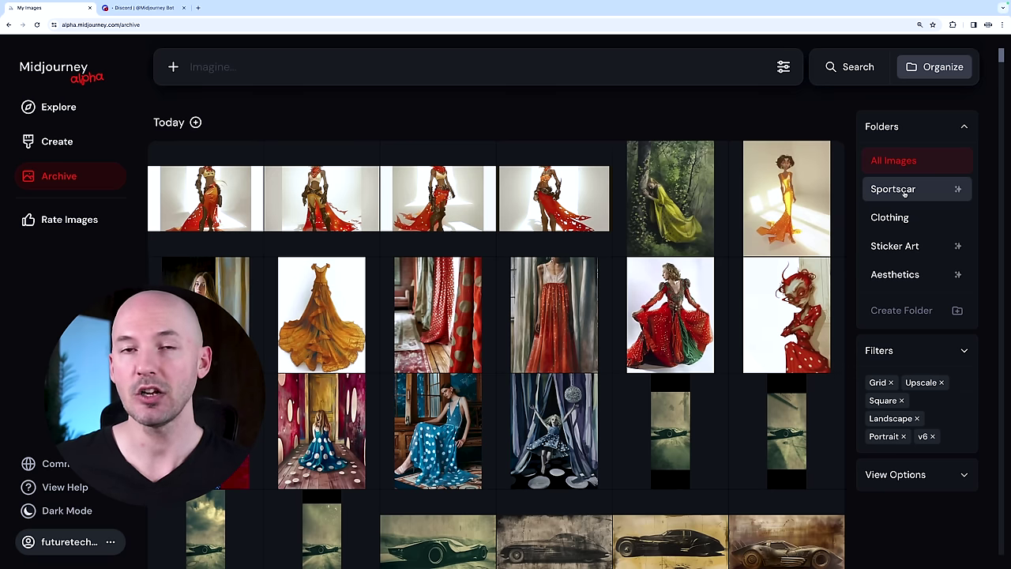
# Step: Open the Sportscar folder and scroll through its car images
pyautogui.click(904, 193)
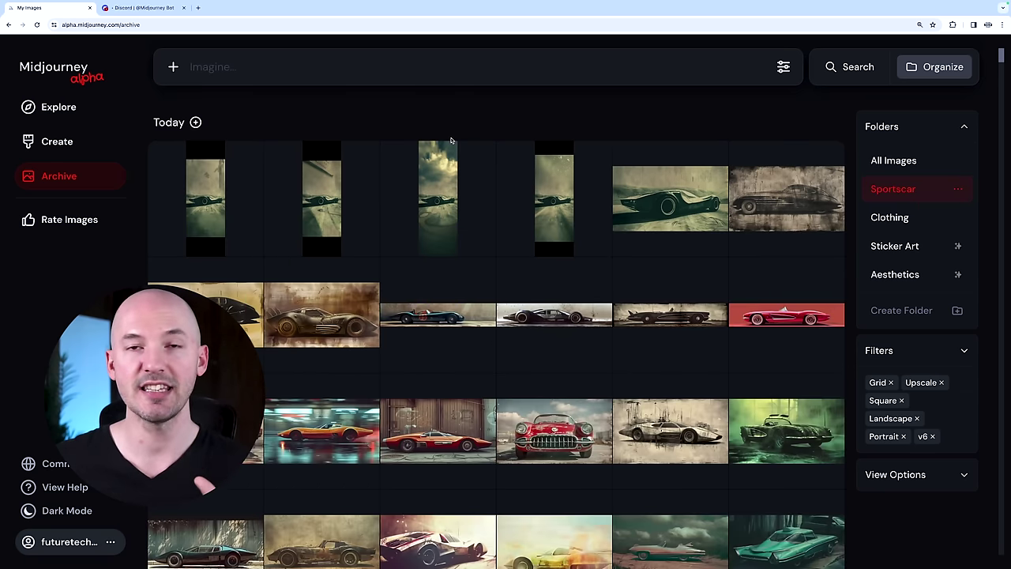
pyautogui.scroll(-10, 425, 218)
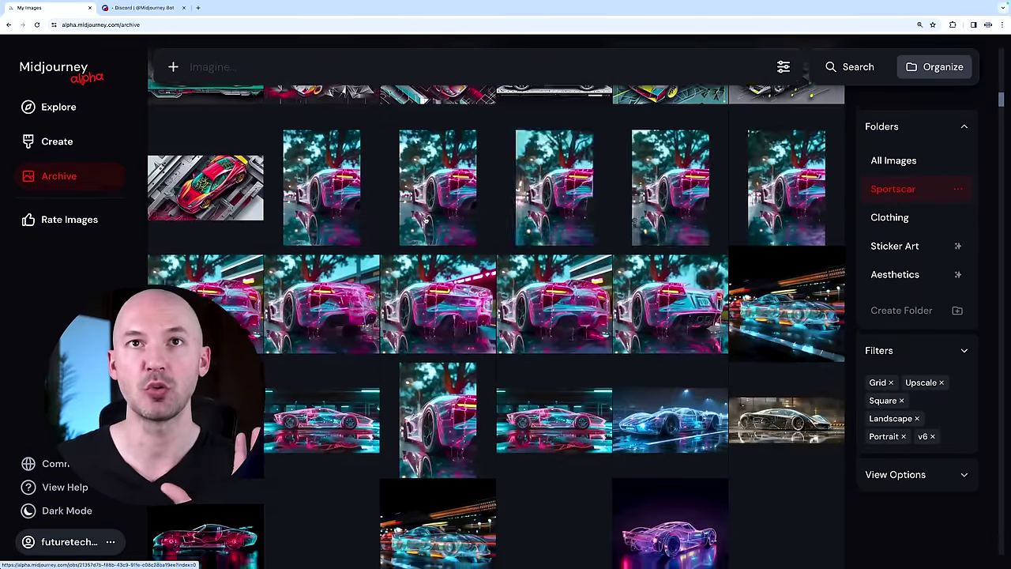
pyautogui.scroll(-5, 425, 219)
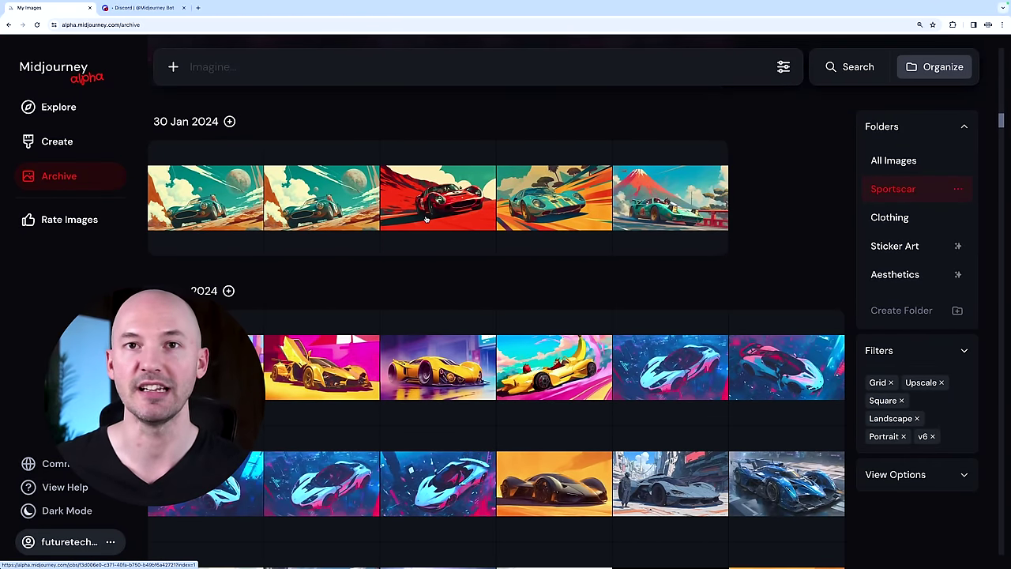
pyautogui.scroll(-10, 425, 237)
pyautogui.scroll(-10, 425, 254)
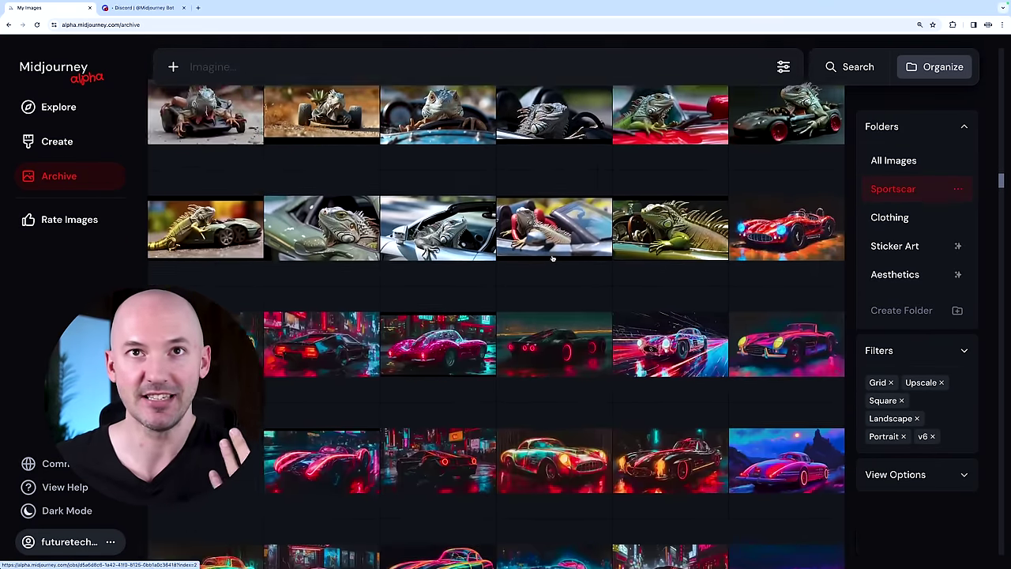
pyautogui.scroll(-10, 552, 258)
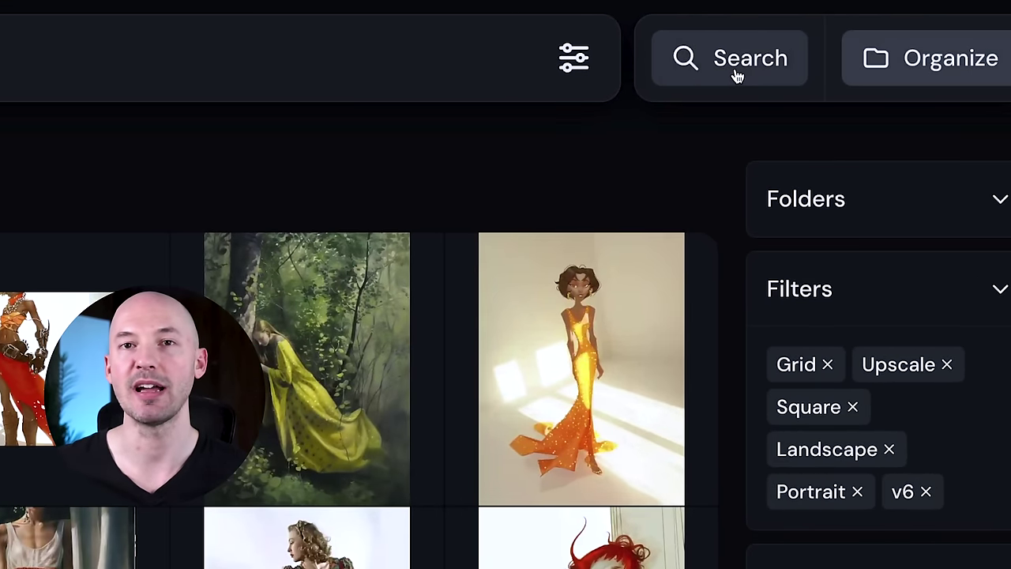
# Step: Search archive prompts for 'neon' and scroll through the matching images
pyautogui.click(736, 76)
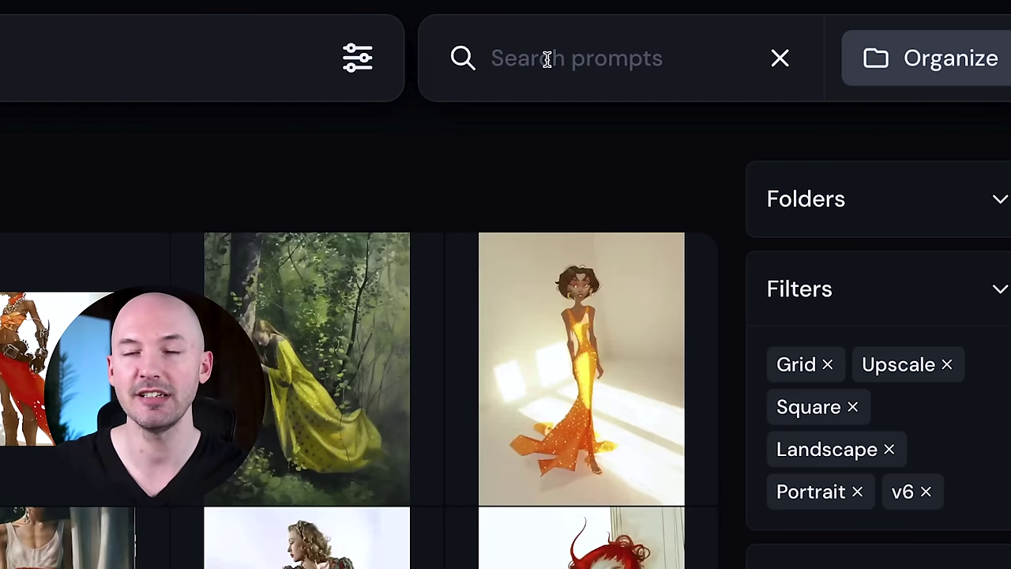
pyautogui.write('neon')
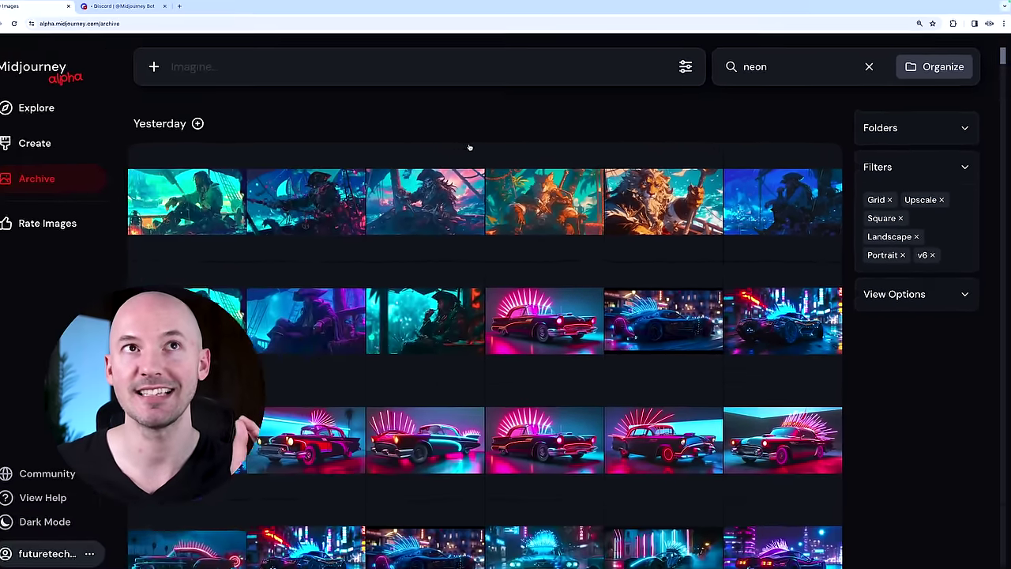
pyautogui.scroll(-15, 469, 147)
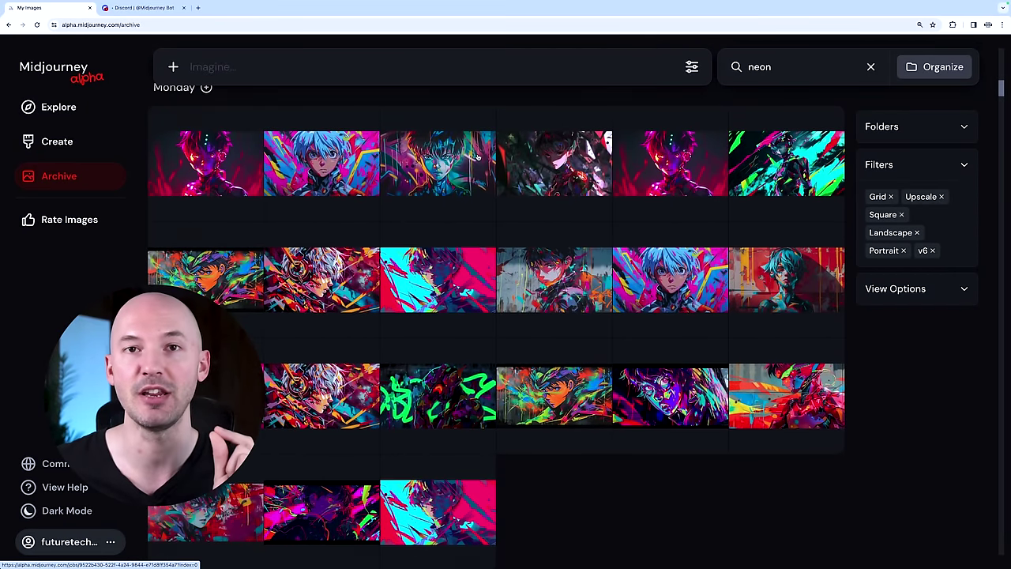
pyautogui.scroll(-4, 477, 156)
pyautogui.scroll(-20, 478, 157)
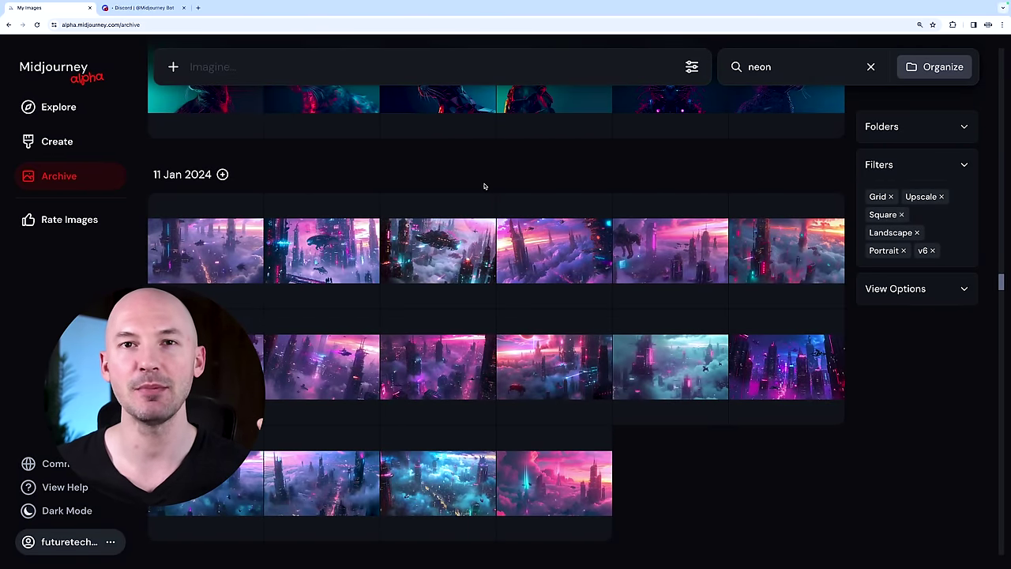
pyautogui.scroll(-15, 484, 186)
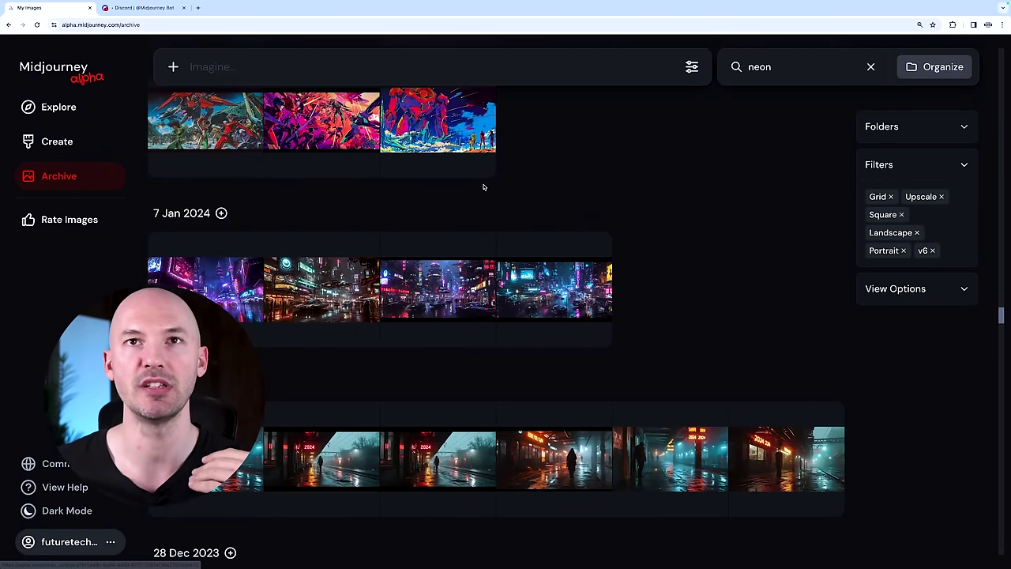
pyautogui.scroll(-10, 484, 186)
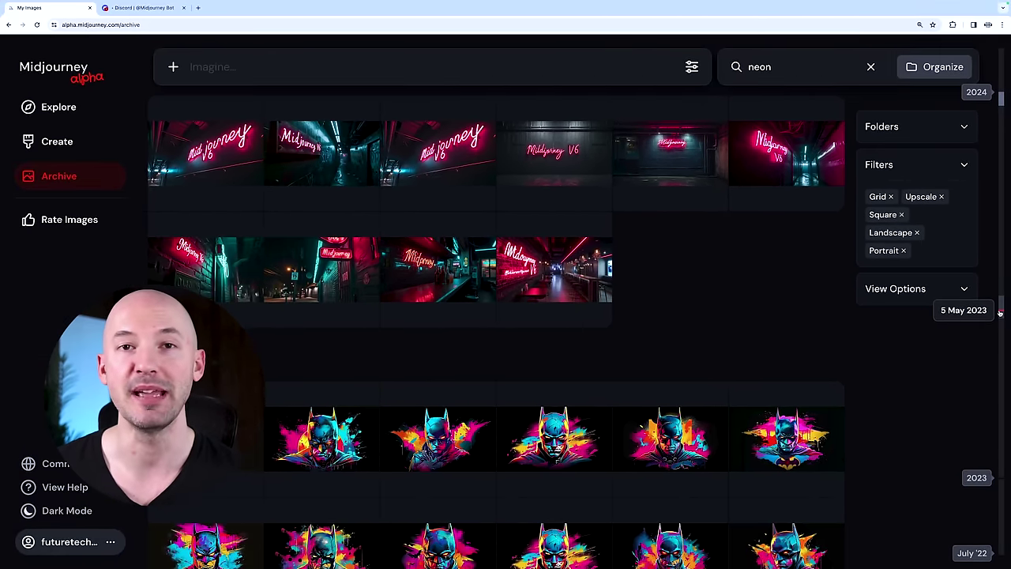
# Step: Use the timeline to jump to 5 May 2023, then back to 27 Sept 2022
pyautogui.click(1000, 312)
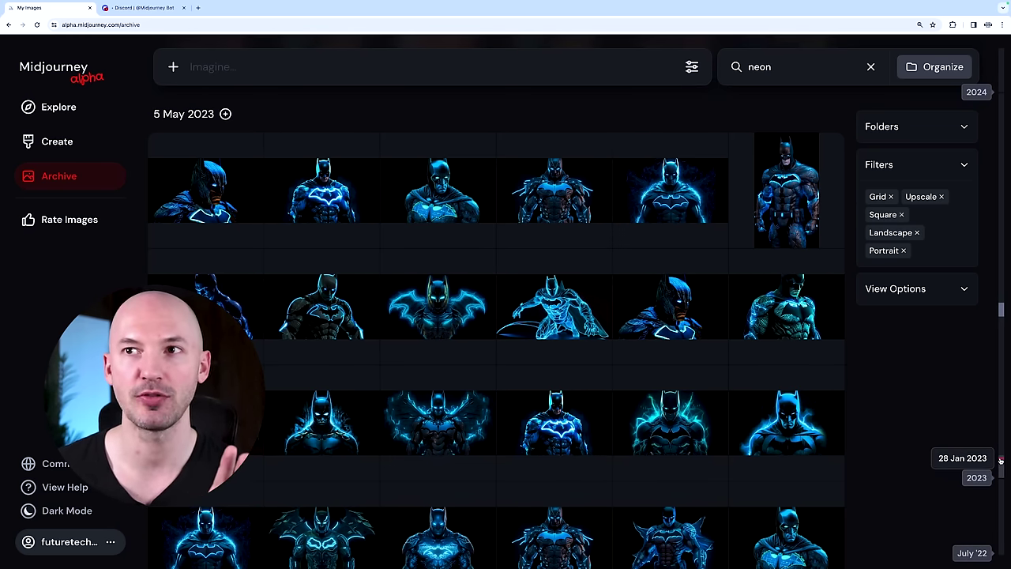
pyautogui.click(1000, 514)
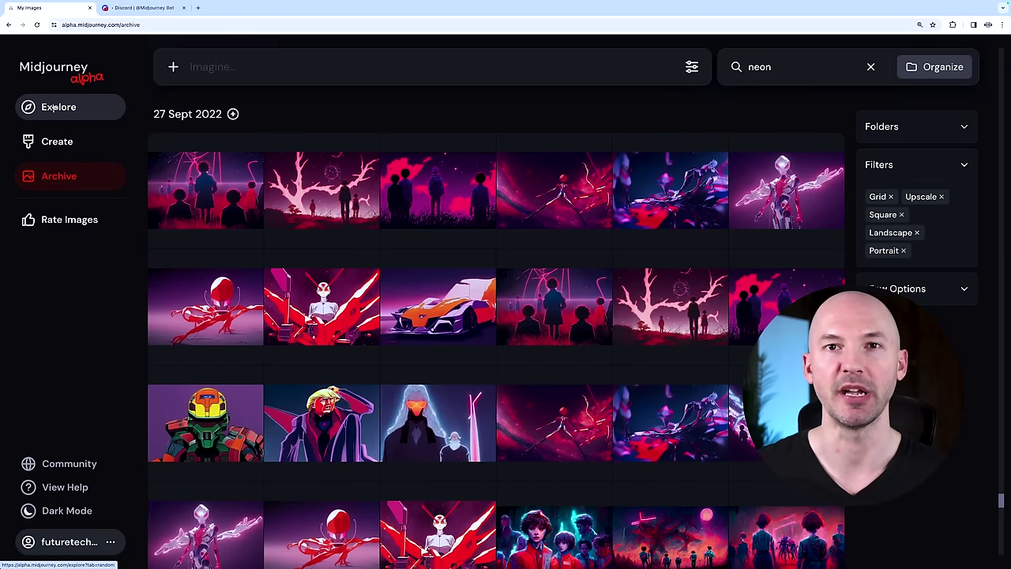
# Step: Open the Explore feed and cycle through the Hot, Top and Random sorts
pyautogui.click(53, 108)
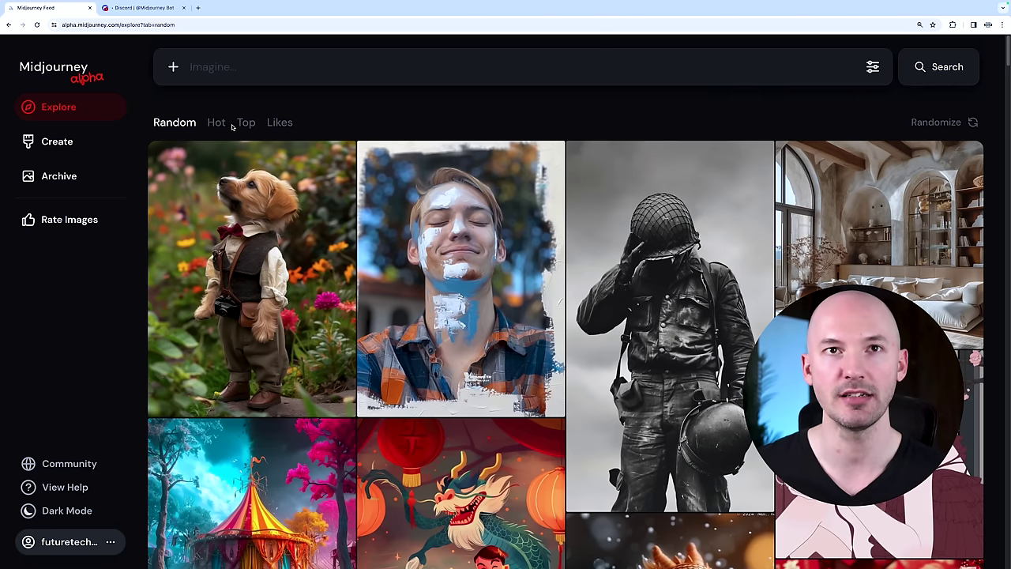
pyautogui.click(217, 122)
pyautogui.click(245, 123)
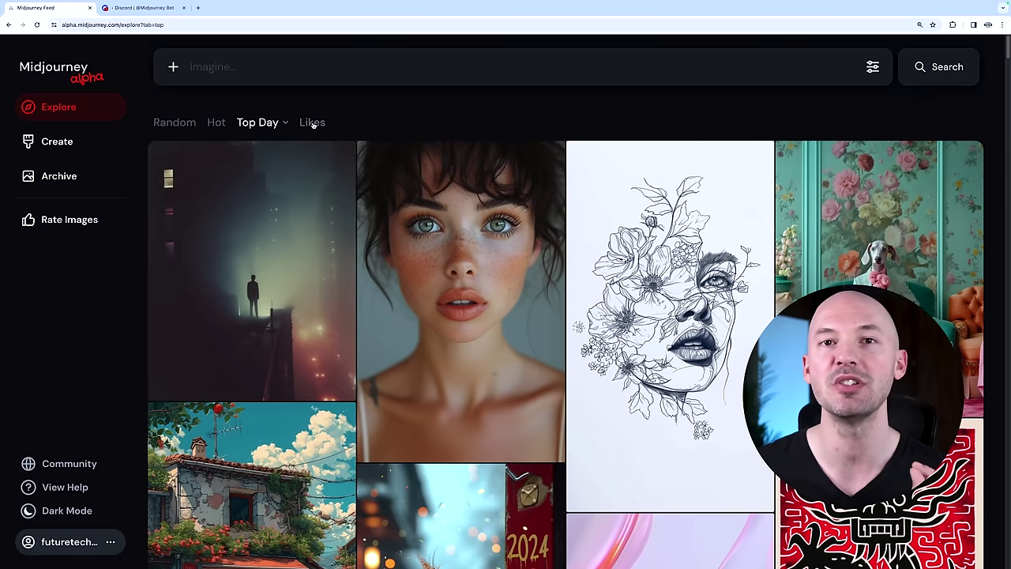
pyautogui.click(175, 122)
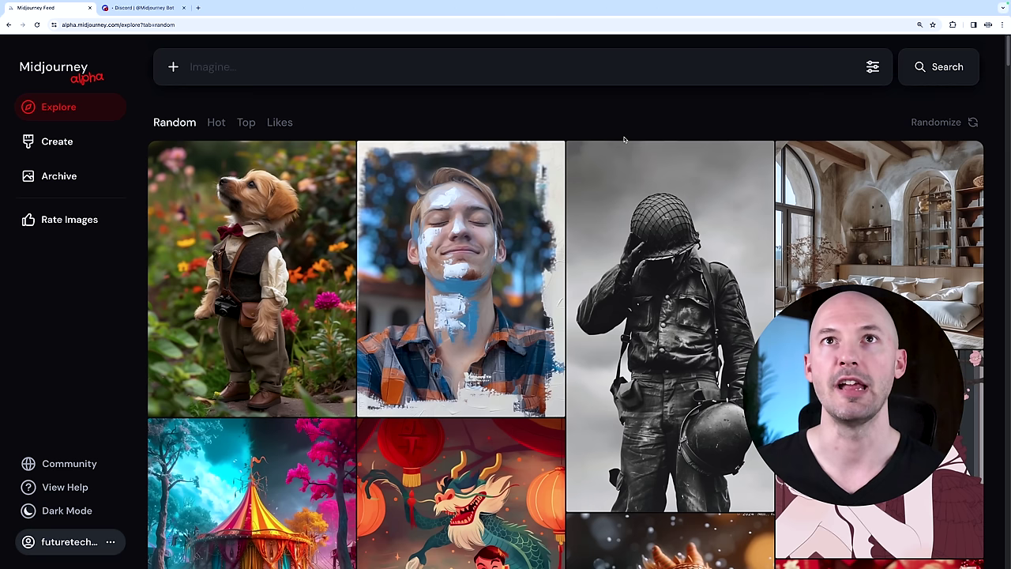
# Step: Reshuffle the random images and open the crayon Mickey Mouse knight image
pyautogui.click(961, 125)
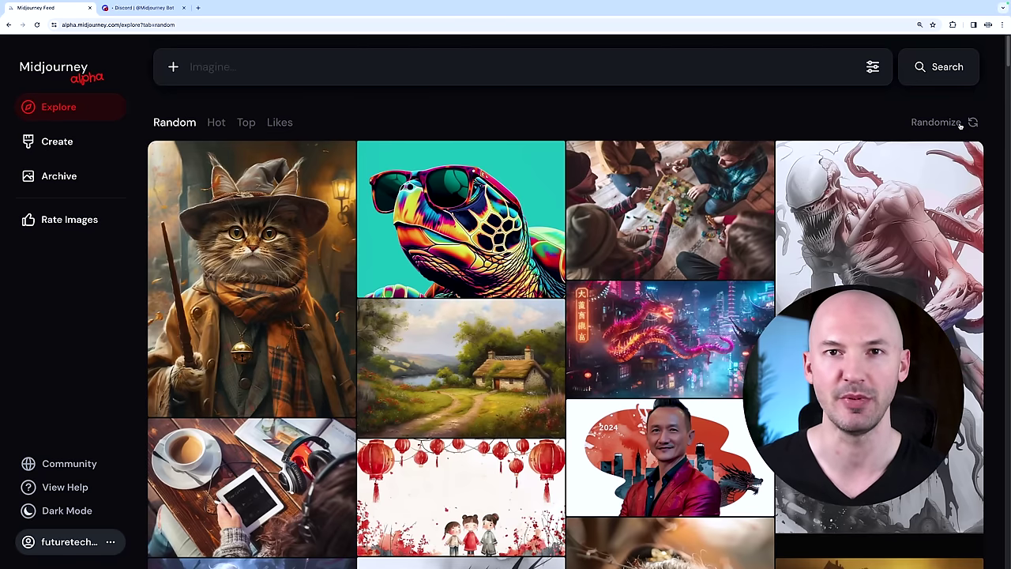
pyautogui.scroll(-10, 892, 375)
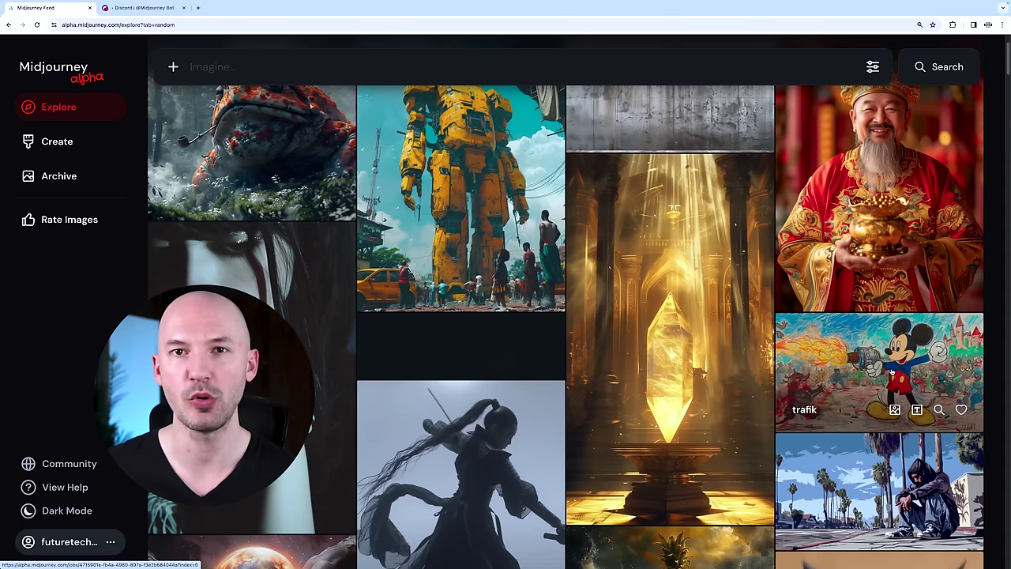
pyautogui.click(891, 370)
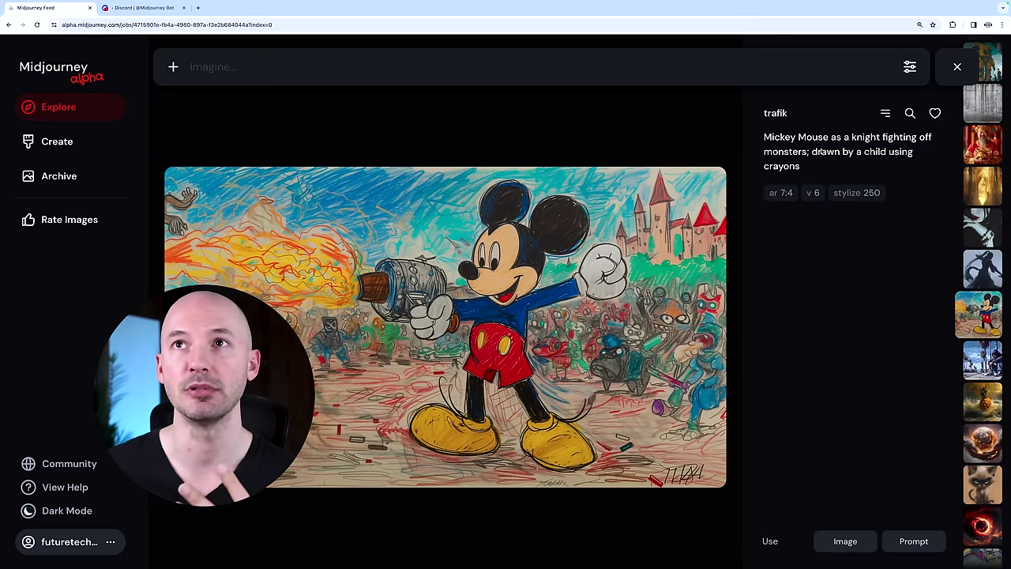
# Step: Browse the creator's gallery, reopen the crayon Mickey Mouse knight image, and like it
pyautogui.click(775, 114)
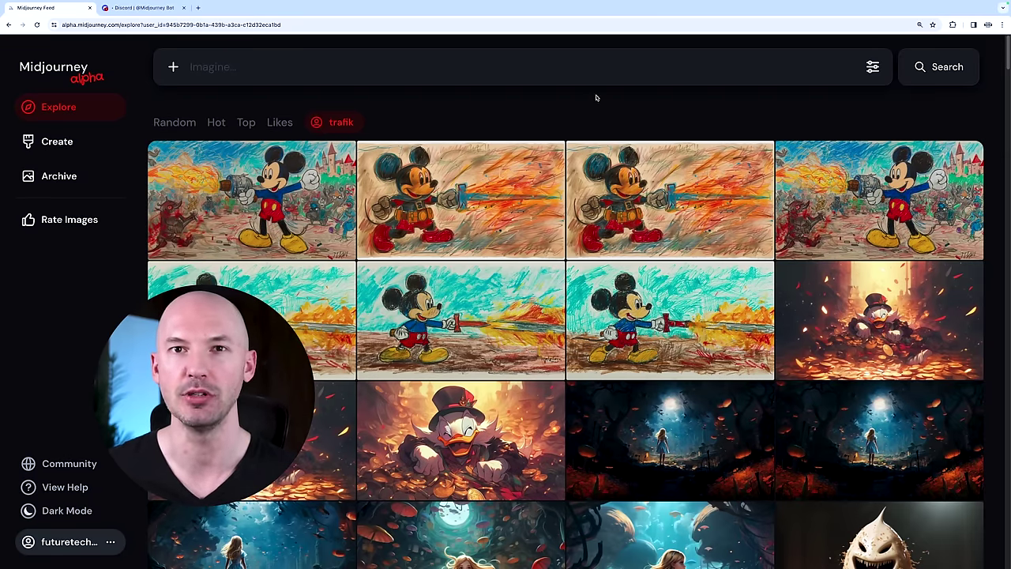
pyautogui.click(879, 200)
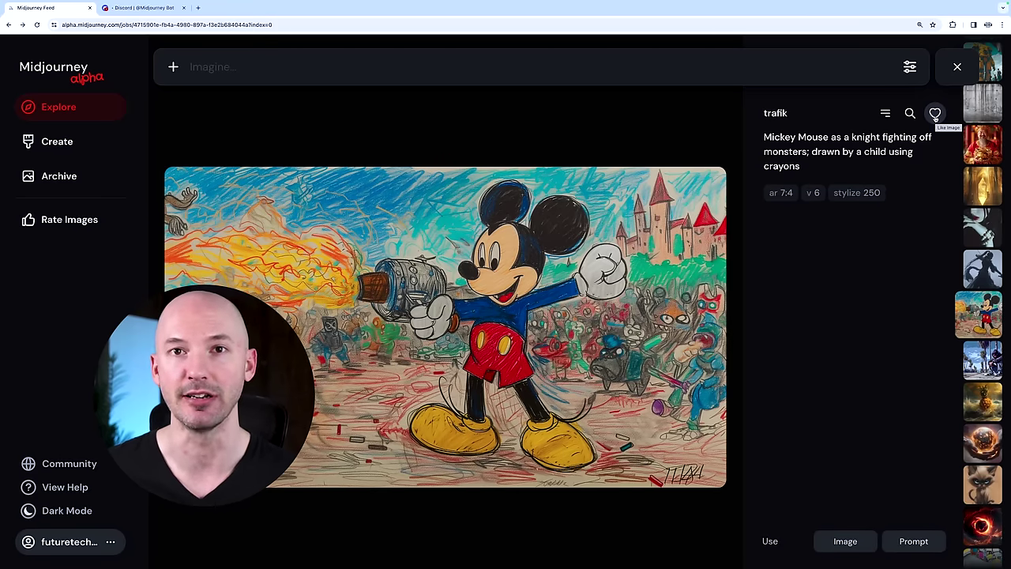
pyautogui.click(935, 114)
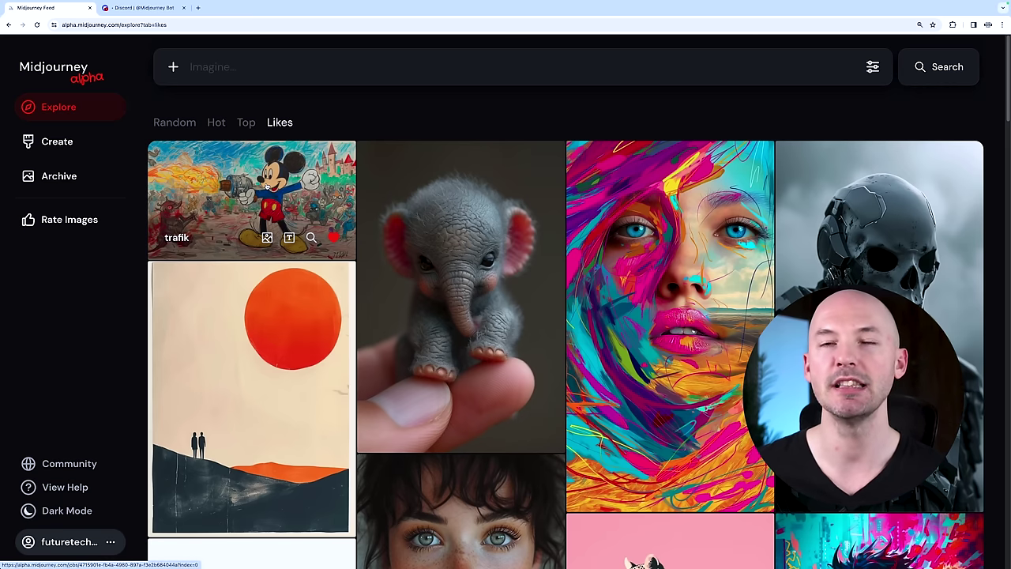
# Step: Sort Explore by Hot, then Top, narrowing the Top period to Week and then Month
pyautogui.click(216, 121)
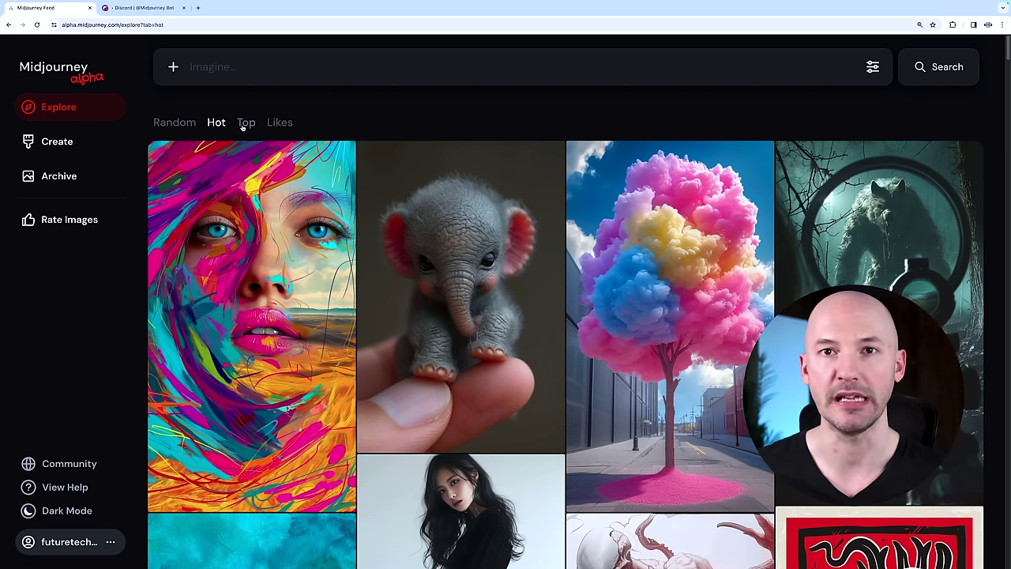
pyautogui.click(244, 124)
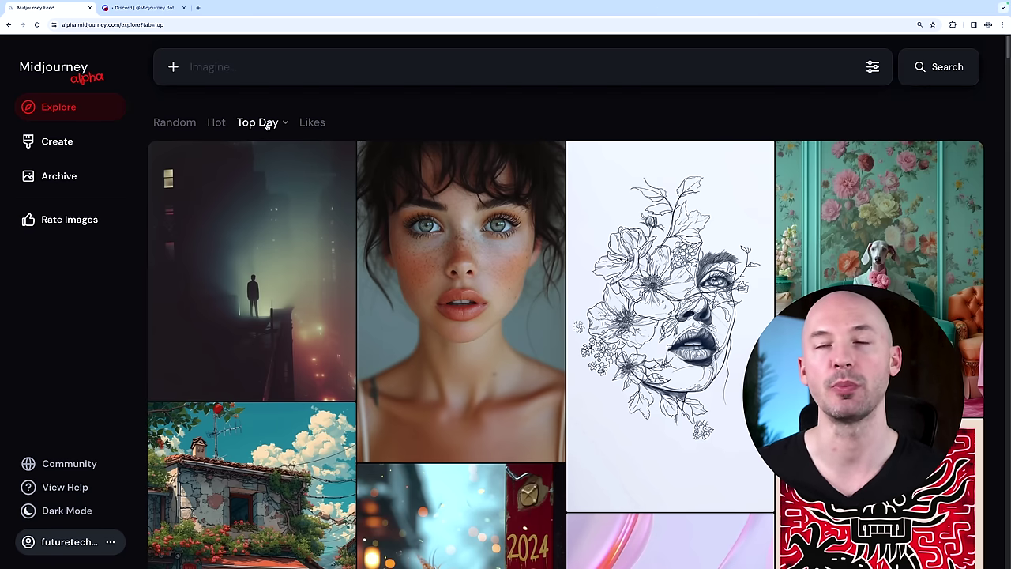
pyautogui.click(268, 127)
pyautogui.click(254, 176)
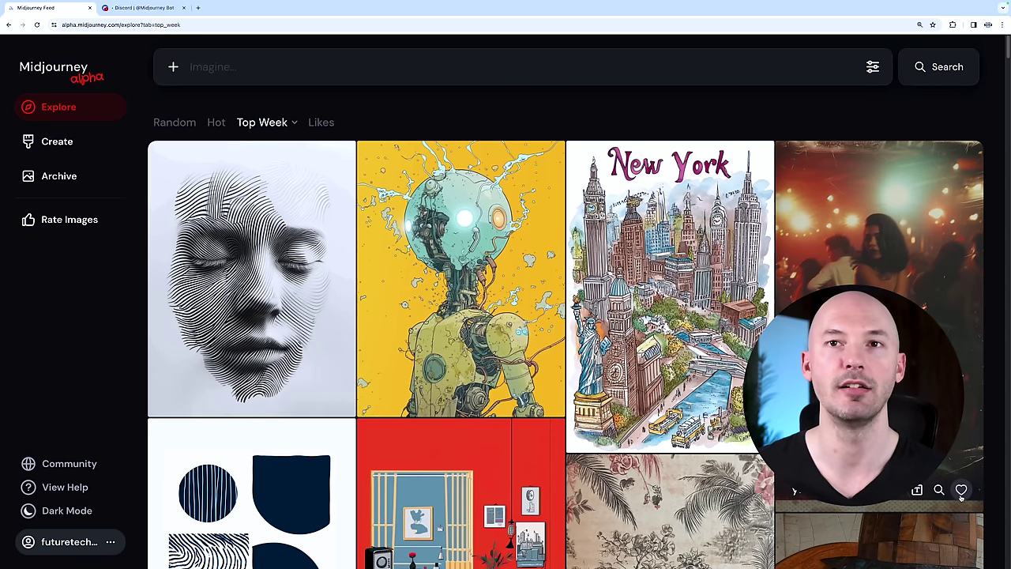
pyautogui.click(267, 123)
pyautogui.click(257, 213)
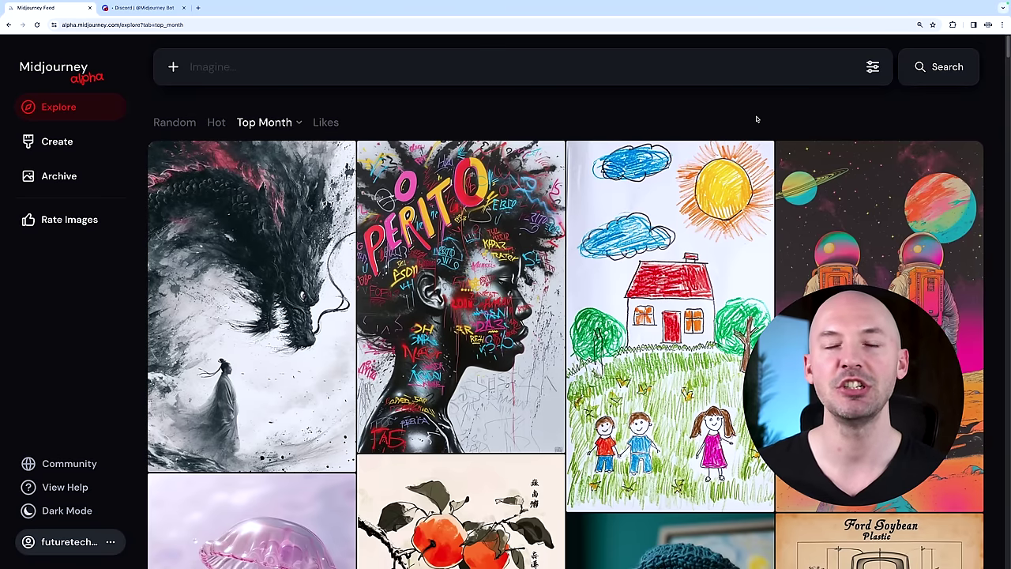
# Step: Submit 'the genie of the black hole' with the astronaut picture as prompt image, then check the results
pyautogui.moveTo(777, 144); pyautogui.dragTo(558, 72)
pyautogui.click(466, 72)
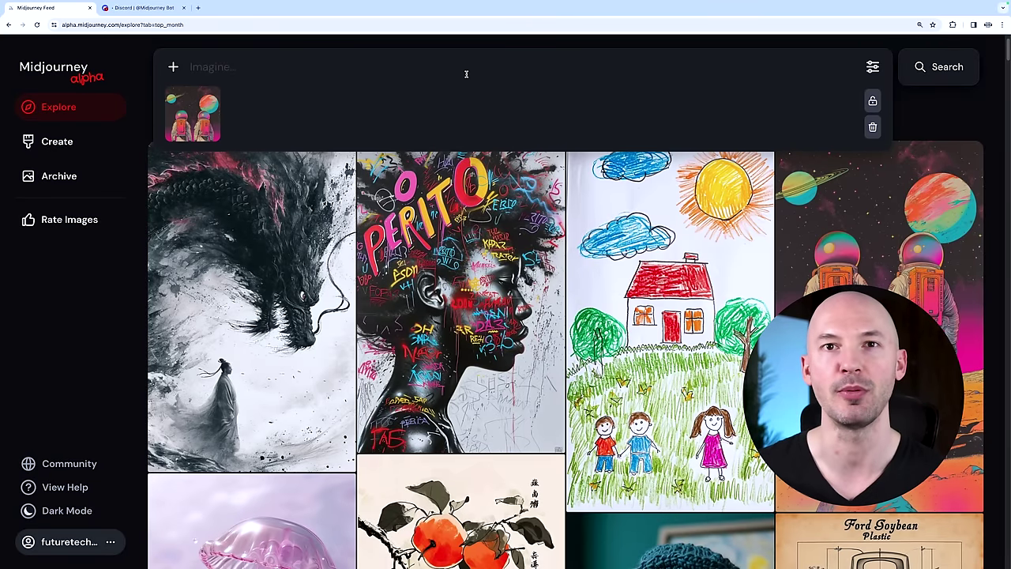
pyautogui.write('the genie of the black hole')
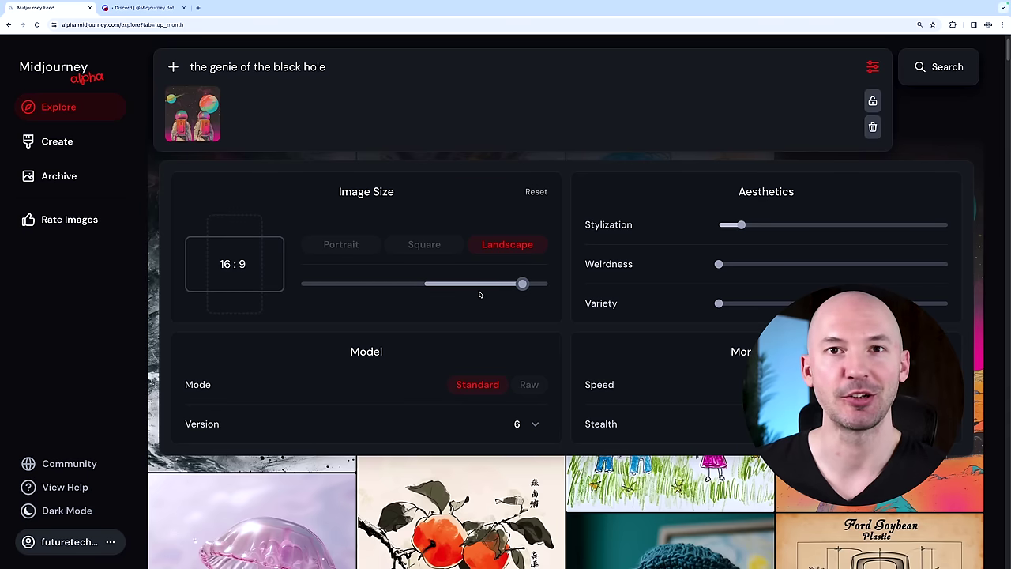
pyautogui.press('Return')
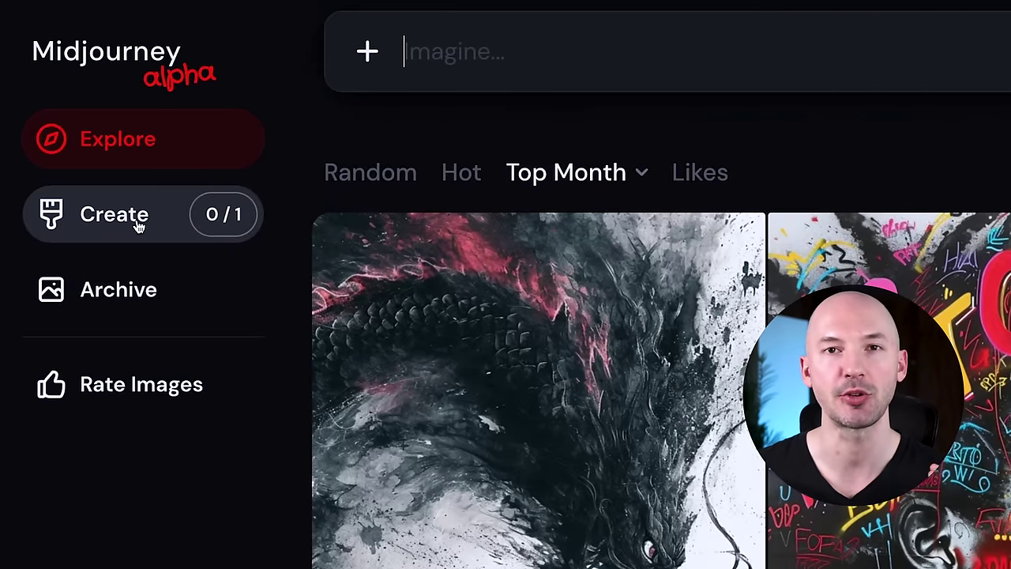
pyautogui.click(136, 226)
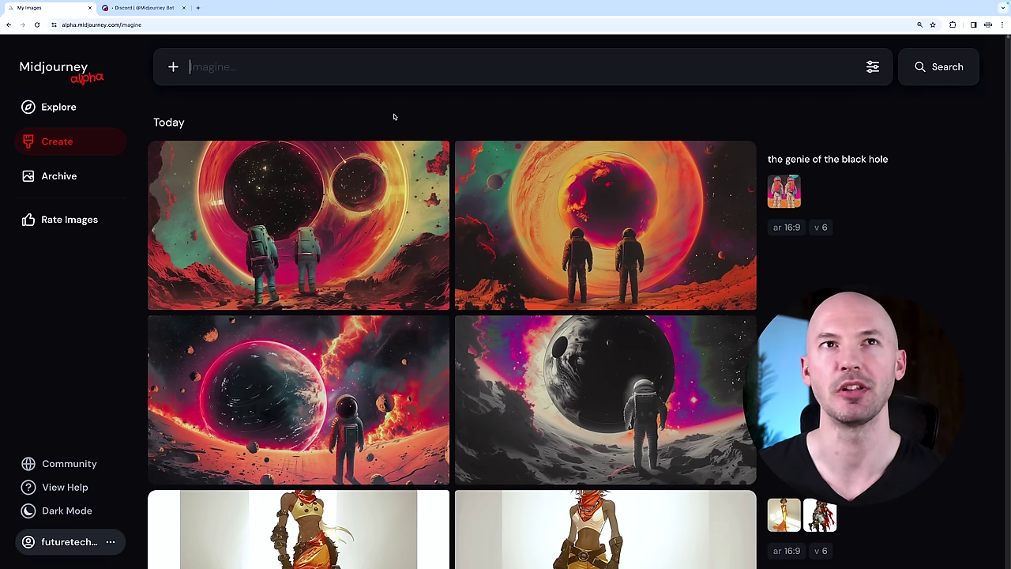
pyautogui.moveTo(366, 186)
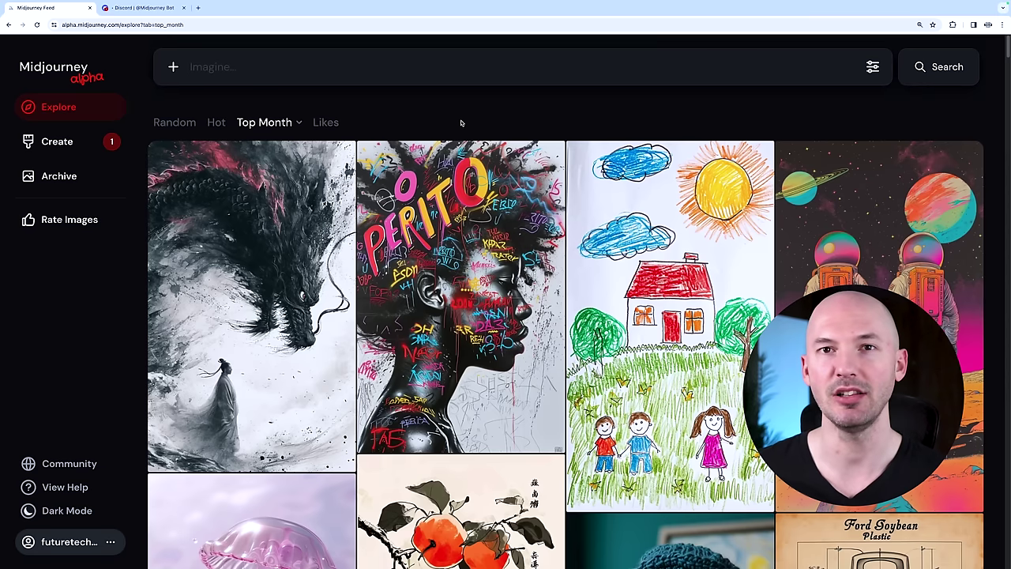
# Step: Search Explore prompts for 'batman' and scroll through the matching images
pyautogui.click(937, 66)
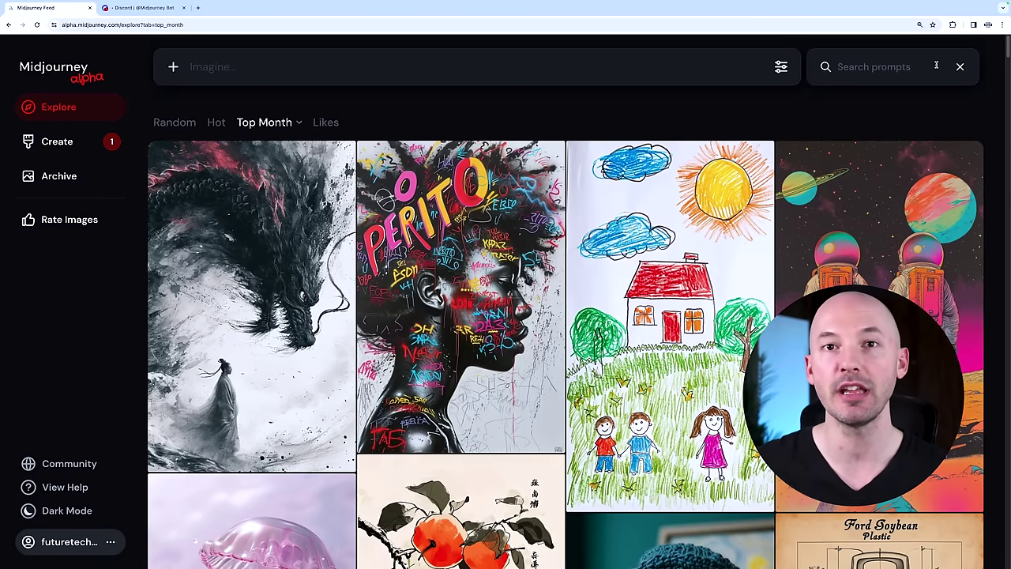
pyautogui.write('batman')
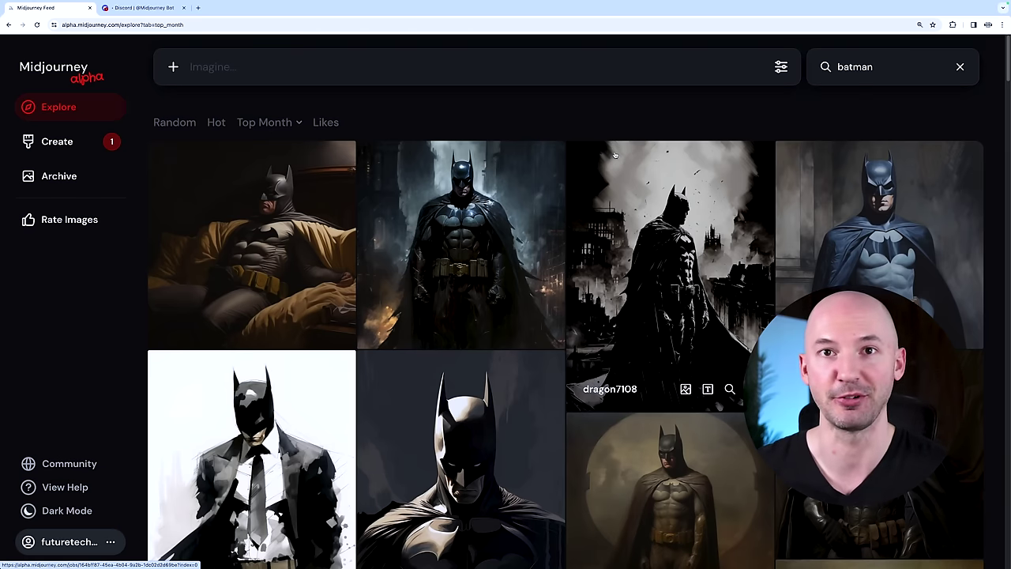
pyautogui.scroll(-5, 615, 155)
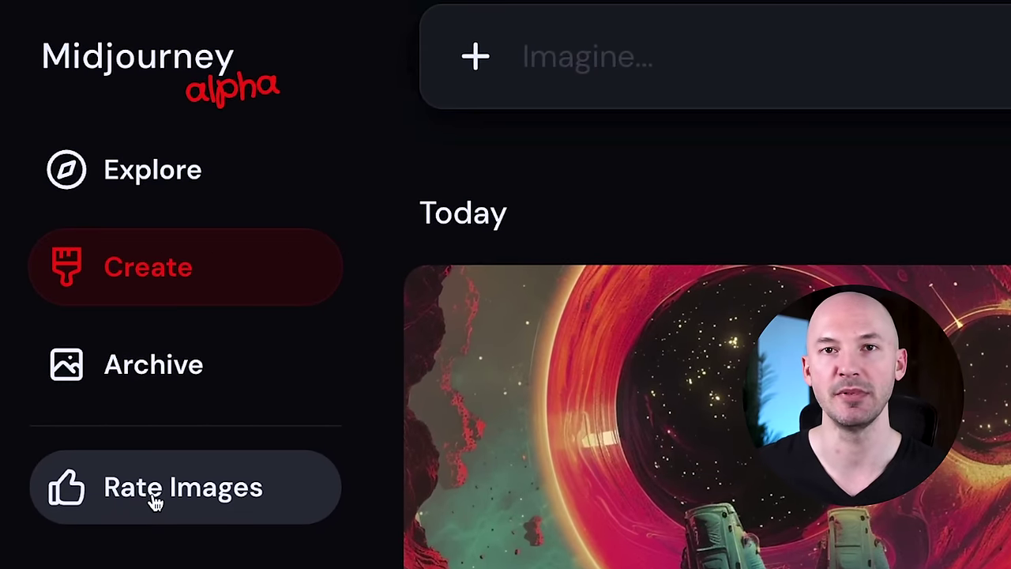
# Step: On Rate Images, pick the preferred image of one pair, then rate the living-room and jacket pair with 1
pyautogui.click(155, 504)
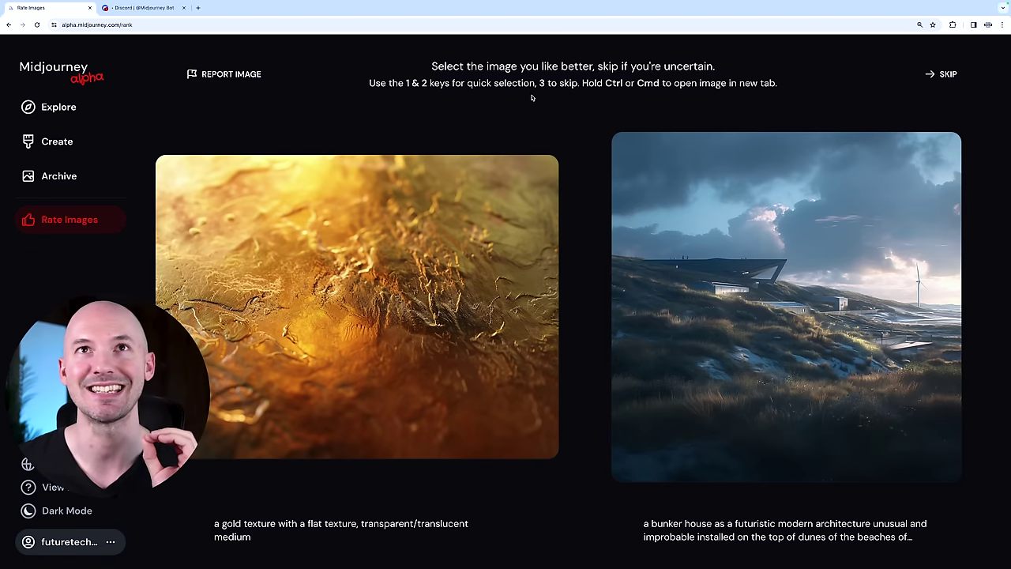
pyautogui.click(600, 291)
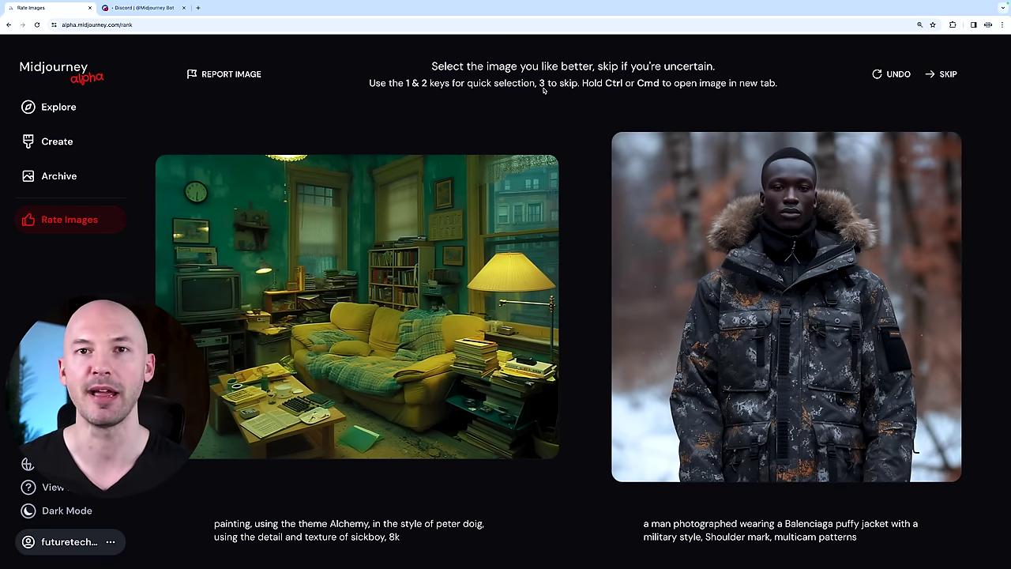
pyautogui.press('1')
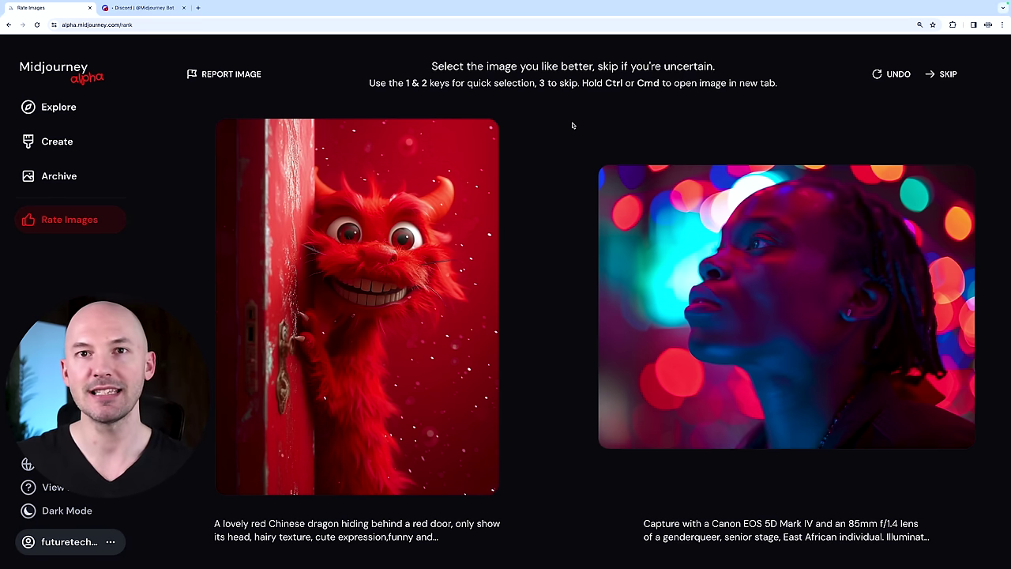